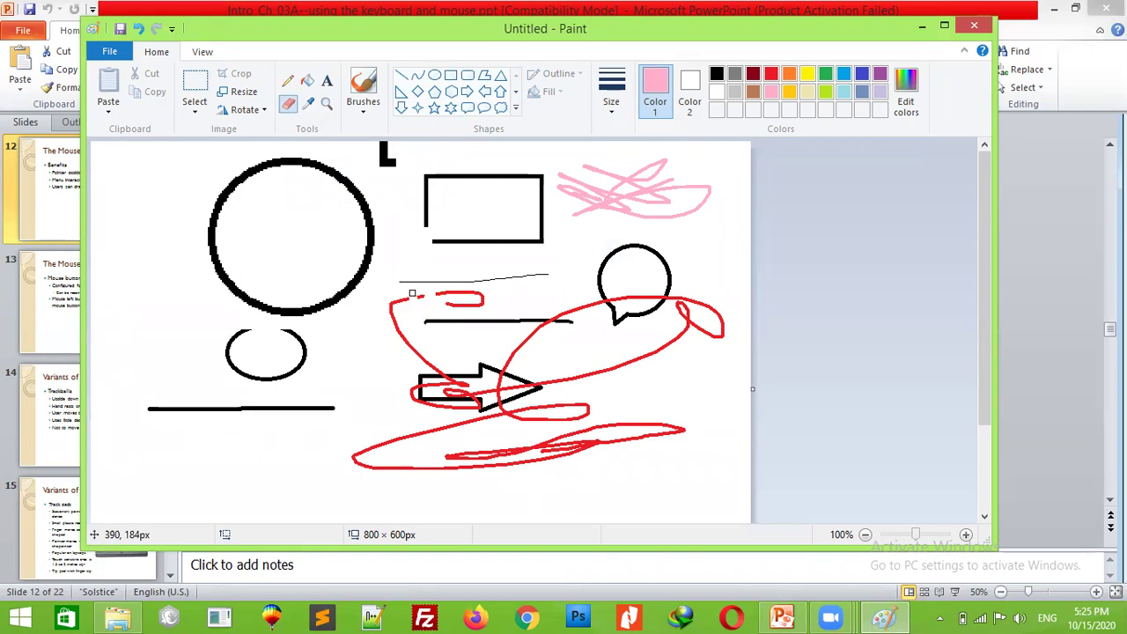
# - Erase parts of the large black circle's outline in the Paint drawing
pyautogui.moveTo(335, 282)
pyautogui.mouseDown()
pyautogui.moveTo(327, 304)
pyautogui.moveTo(251, 306)
pyautogui.moveTo(228, 287)
pyautogui.moveTo(212, 220)
pyautogui.moveTo(224, 287)
pyautogui.mouseUp()
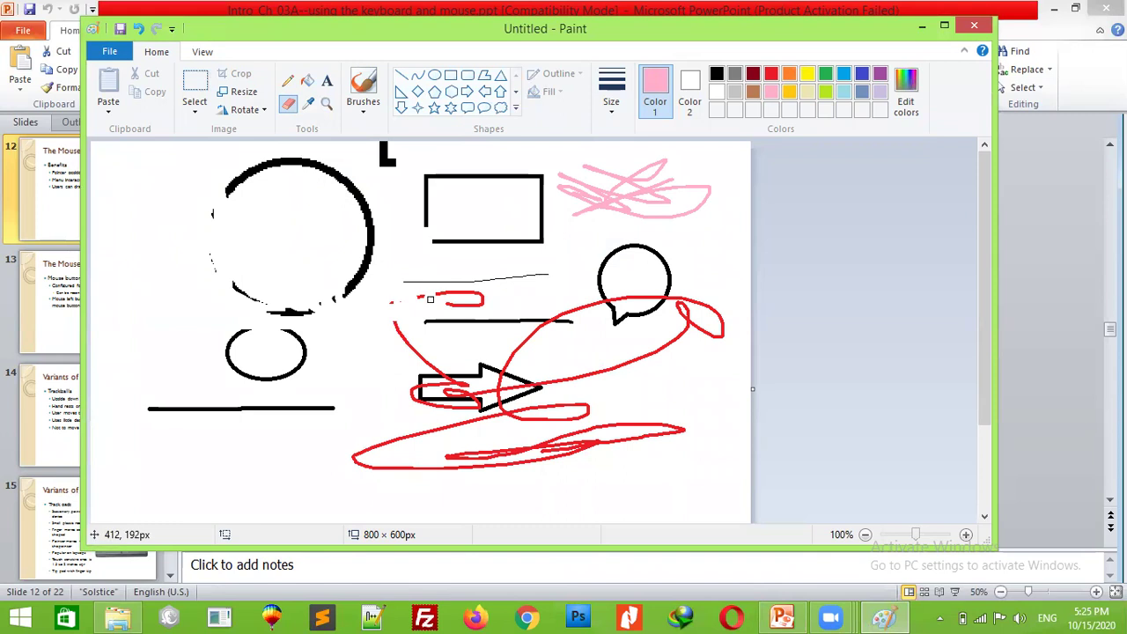
# - Switch to the PowerPoint presentation and view slides 13 and 14, ending back on slide 12, "The Mouse"
pyautogui.click(779, 615)
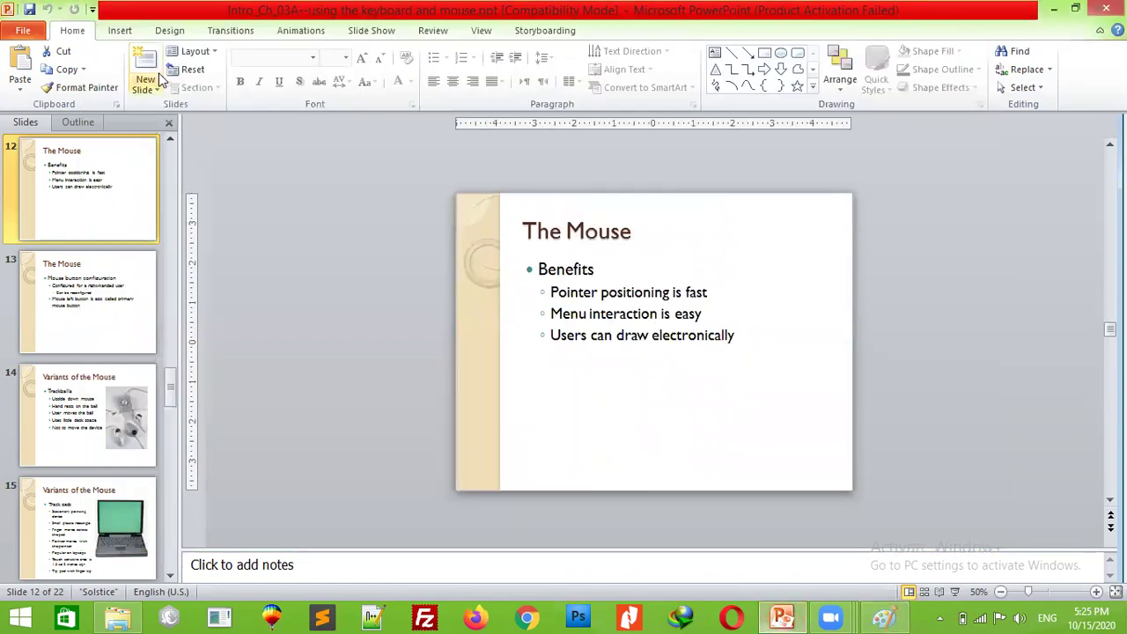
pyautogui.click(118, 31)
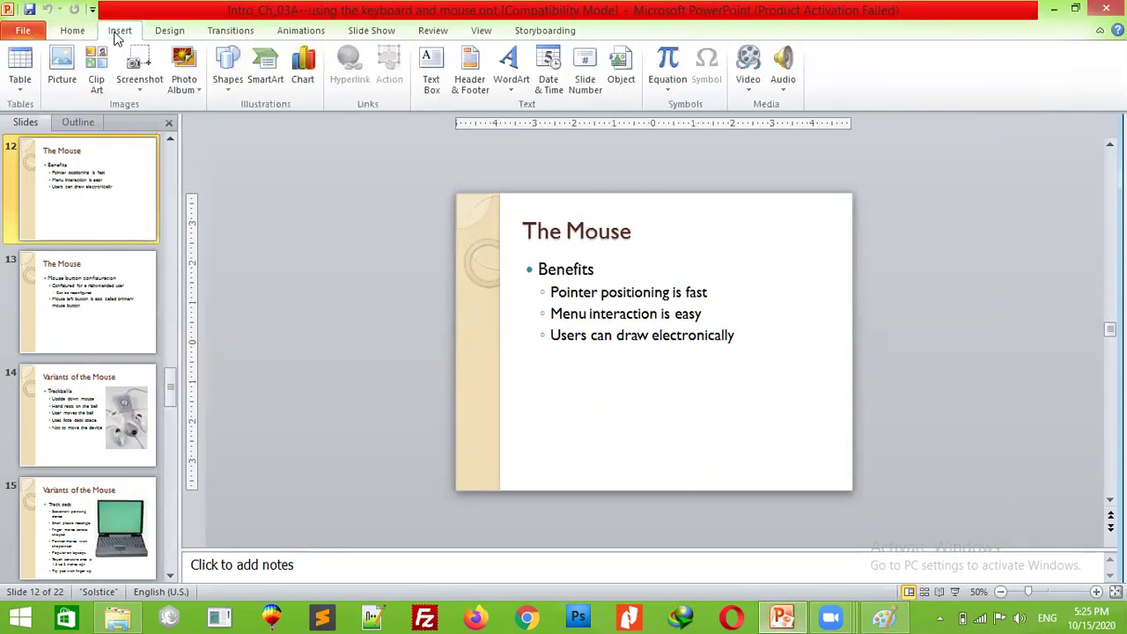
pyautogui.click(162, 30)
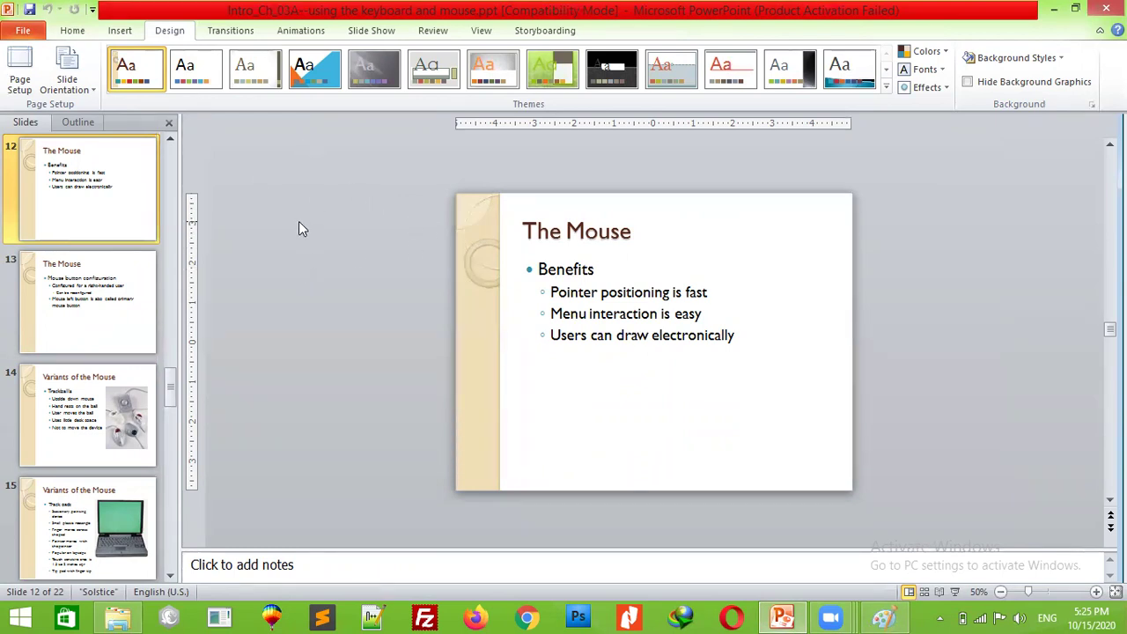
pyautogui.click(102, 282)
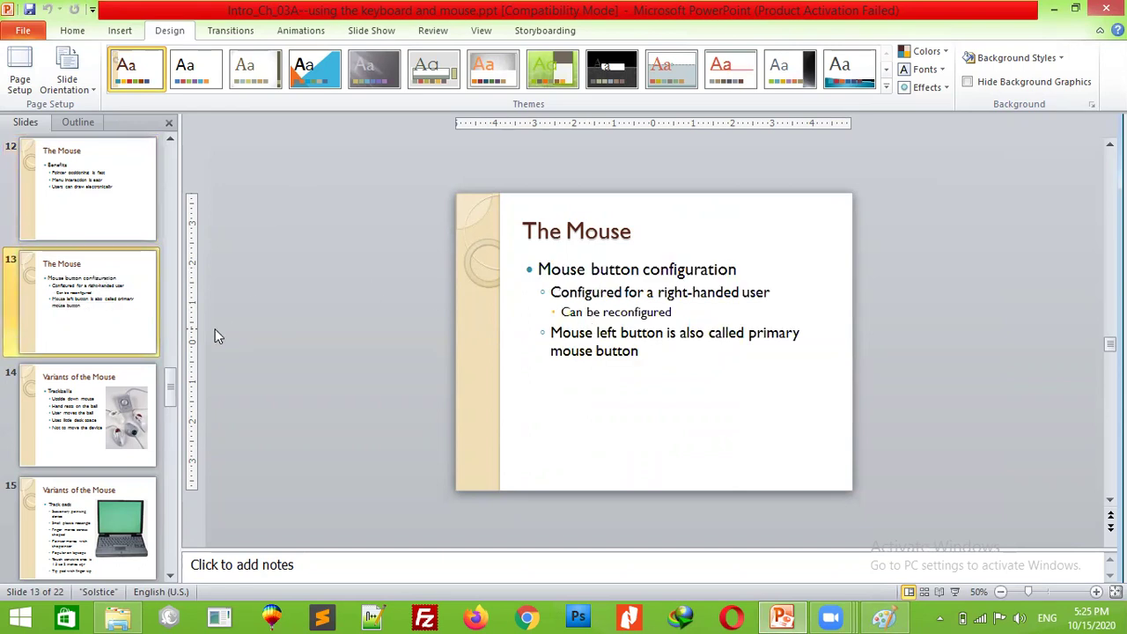
pyautogui.click(77, 396)
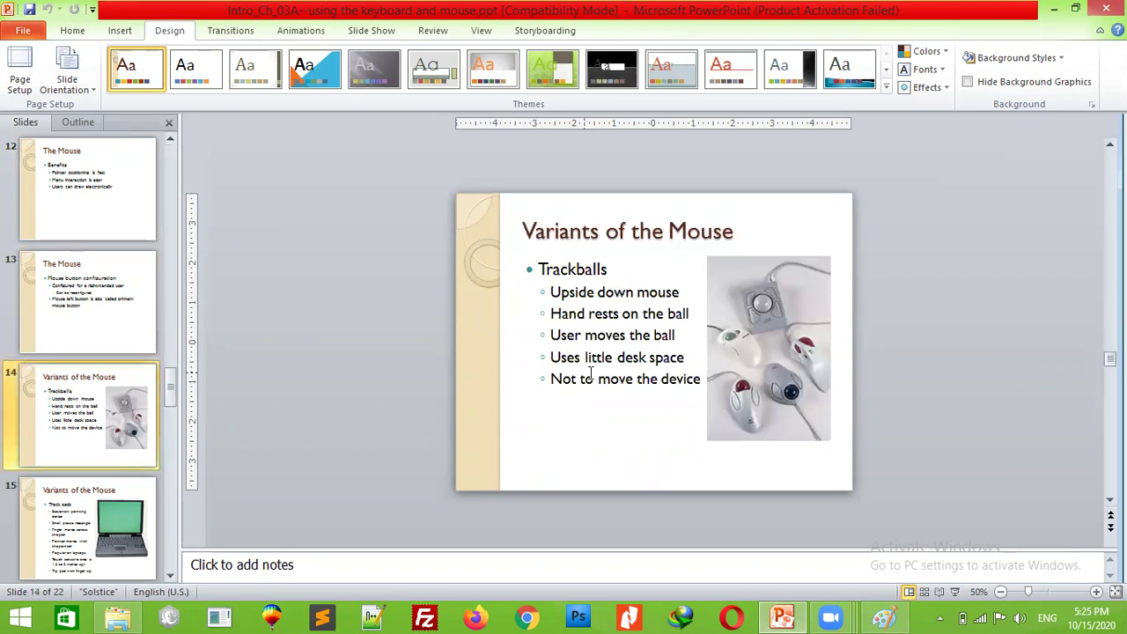
pyautogui.click(100, 196)
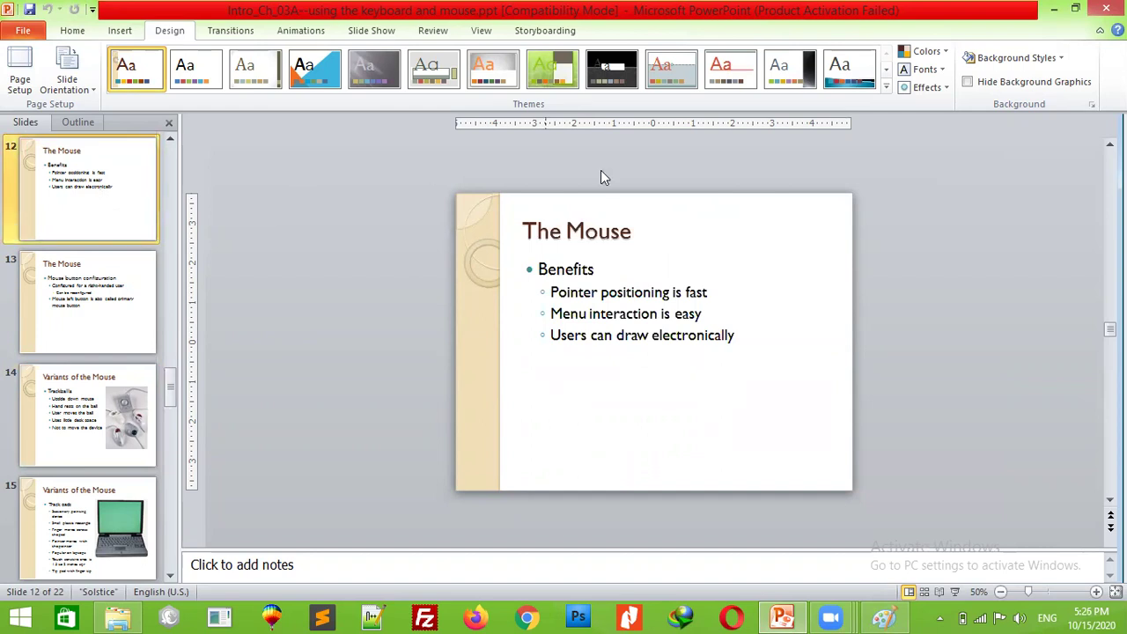
# - Minimize the presentation and close the untitled Paint drawing without saving it
pyautogui.click(1053, 10)
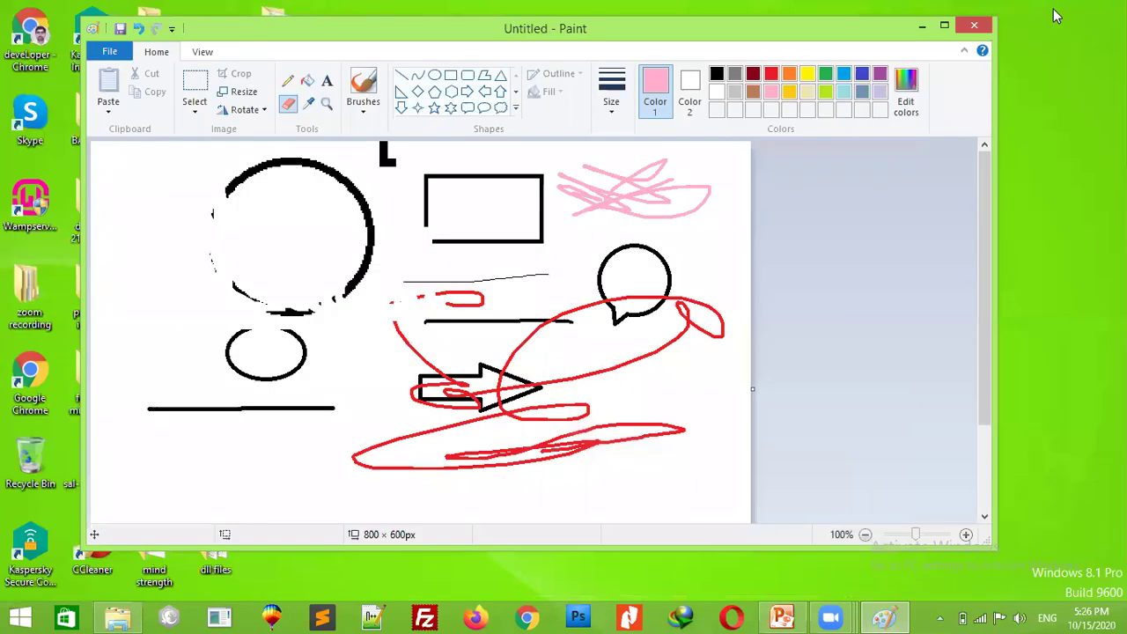
pyautogui.click(974, 30)
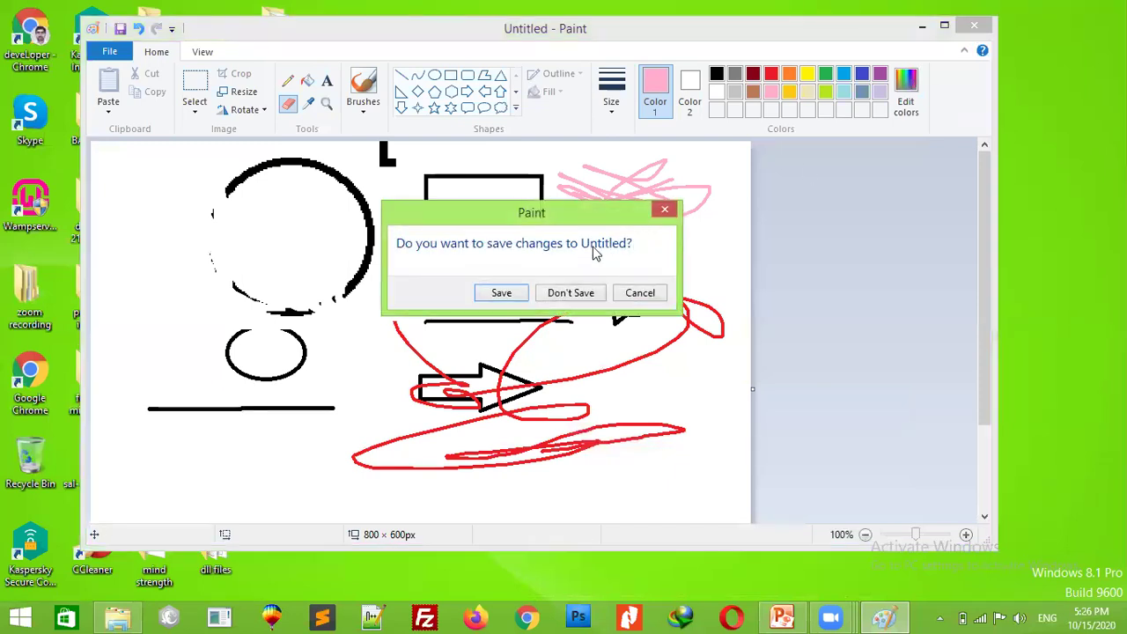
pyautogui.click(568, 295)
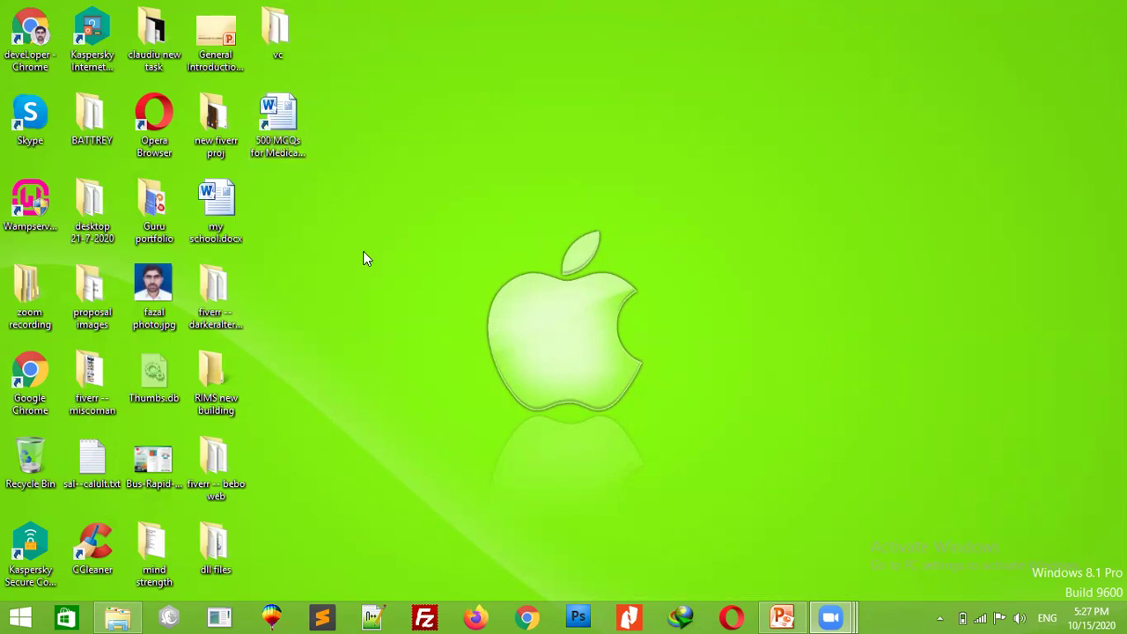
pyautogui.click(284, 144)
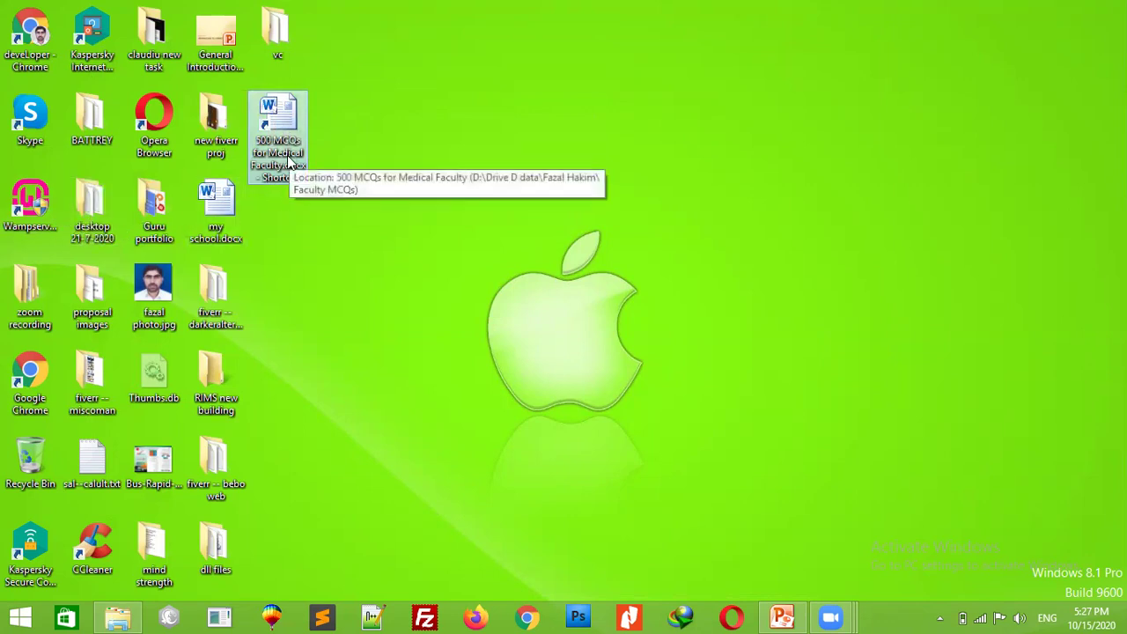
pyautogui.click(214, 299)
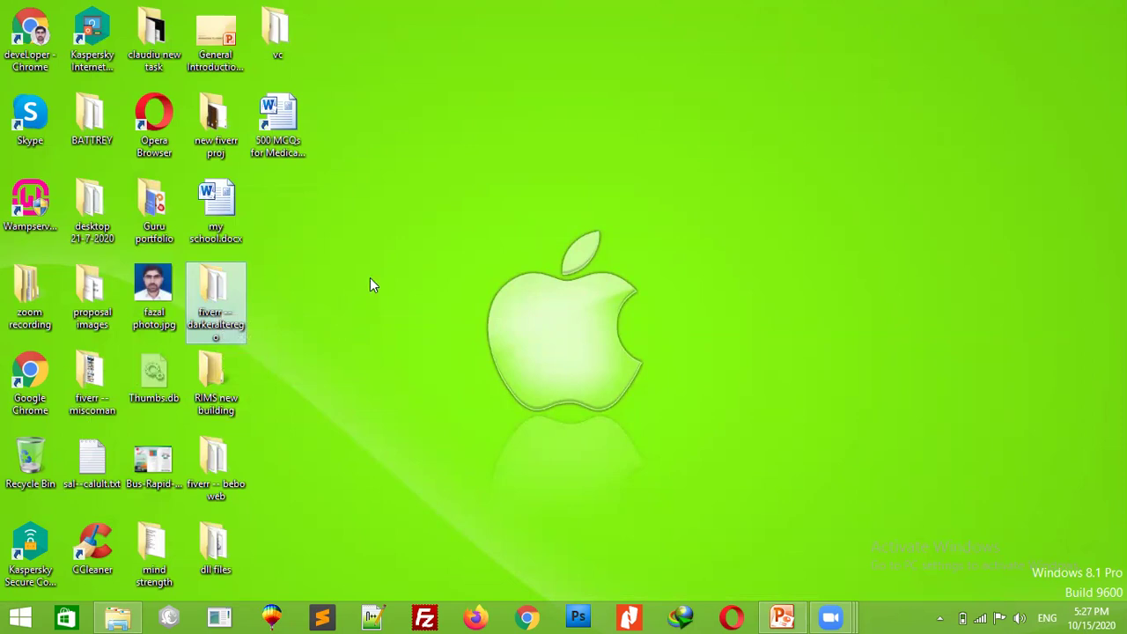
pyautogui.rightClick(347, 253)
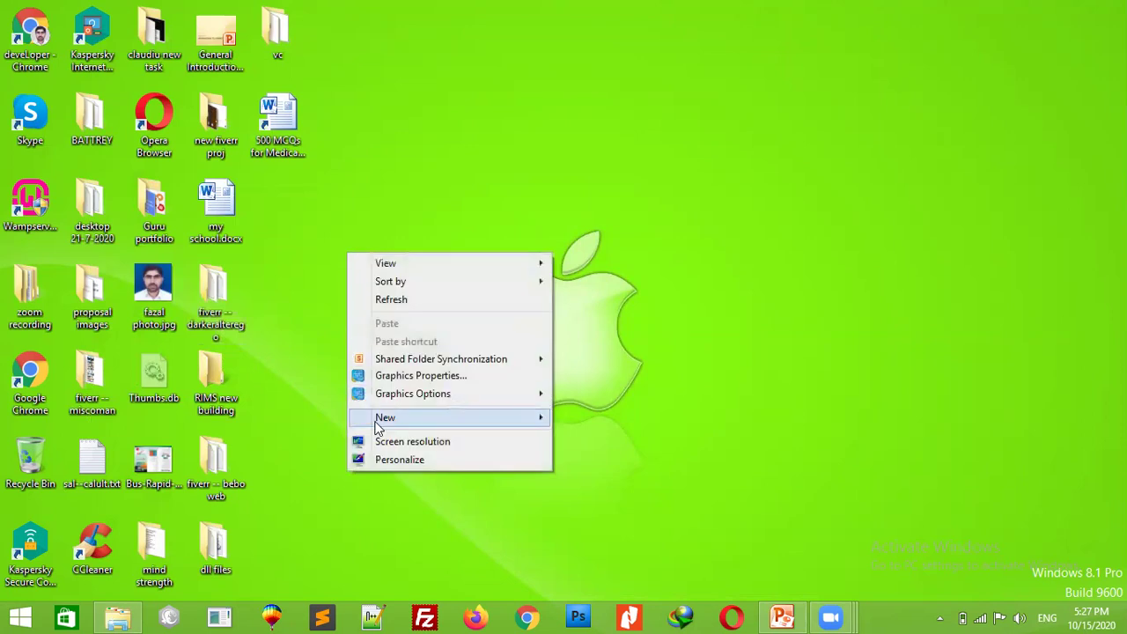
pyautogui.moveTo(536, 419)
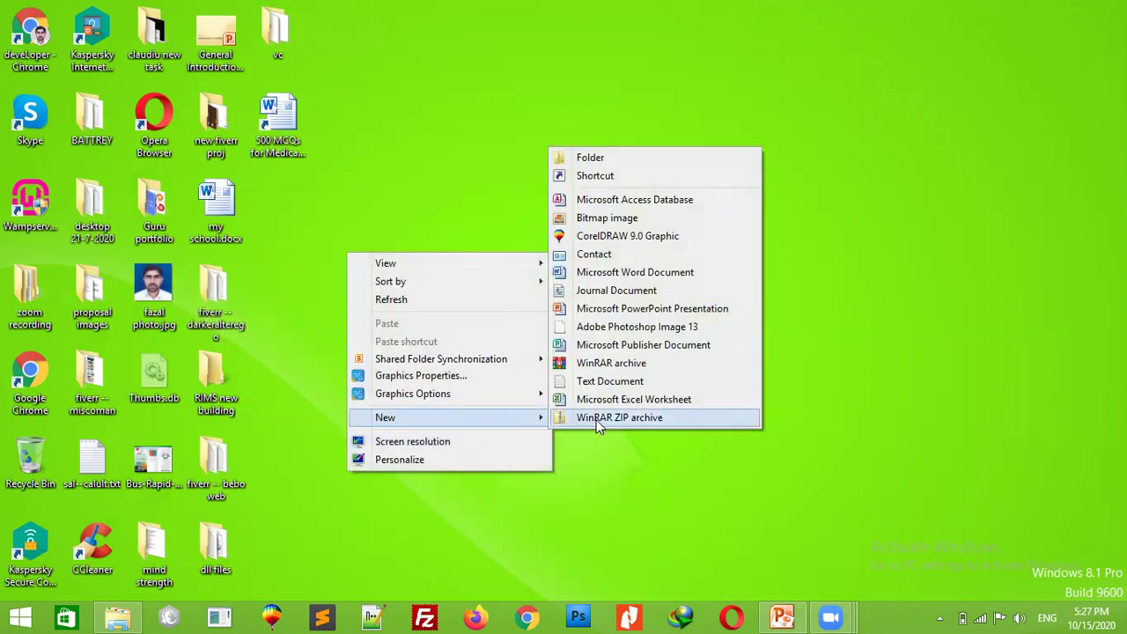
pyautogui.click(943, 345)
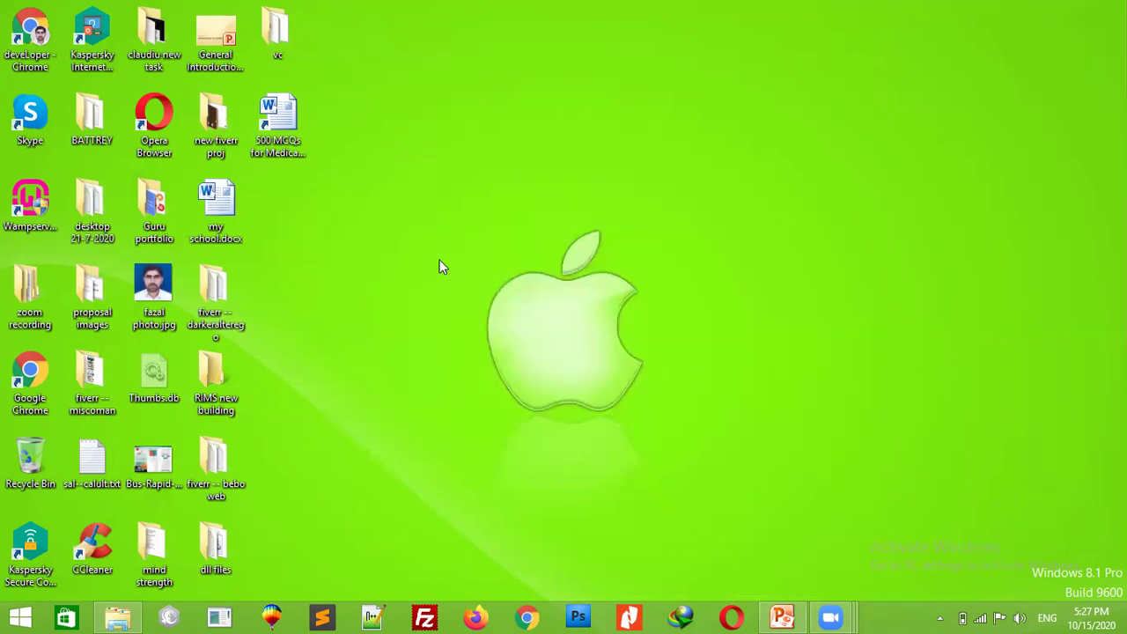
# - Create a new text document on the desktop and name it test.txt
pyautogui.rightClick(349, 238)
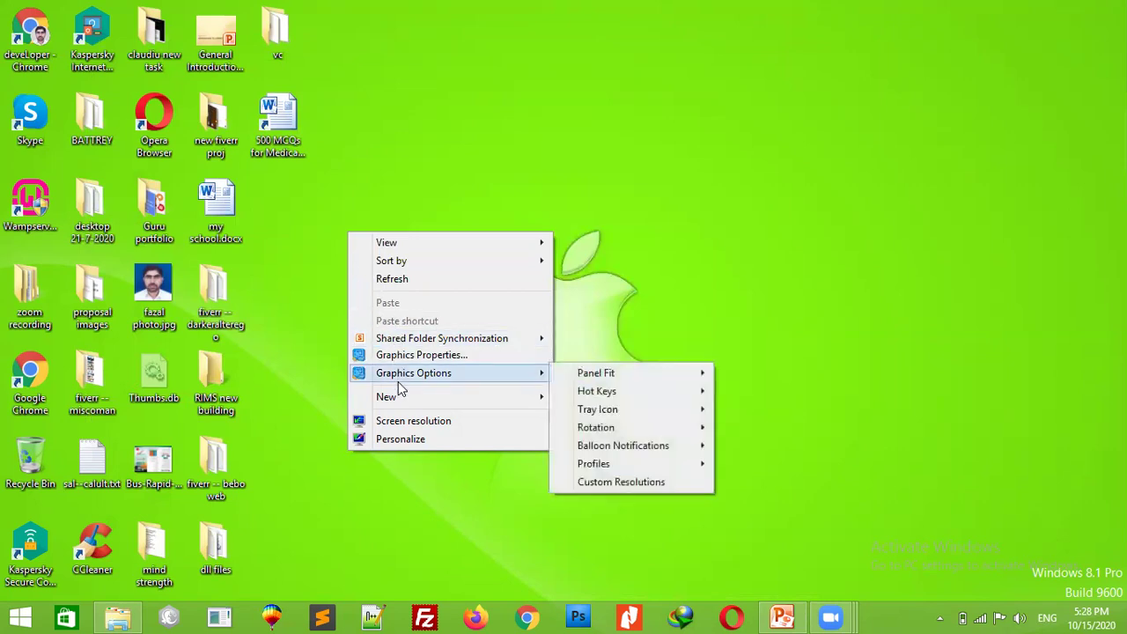
pyautogui.moveTo(386, 398)
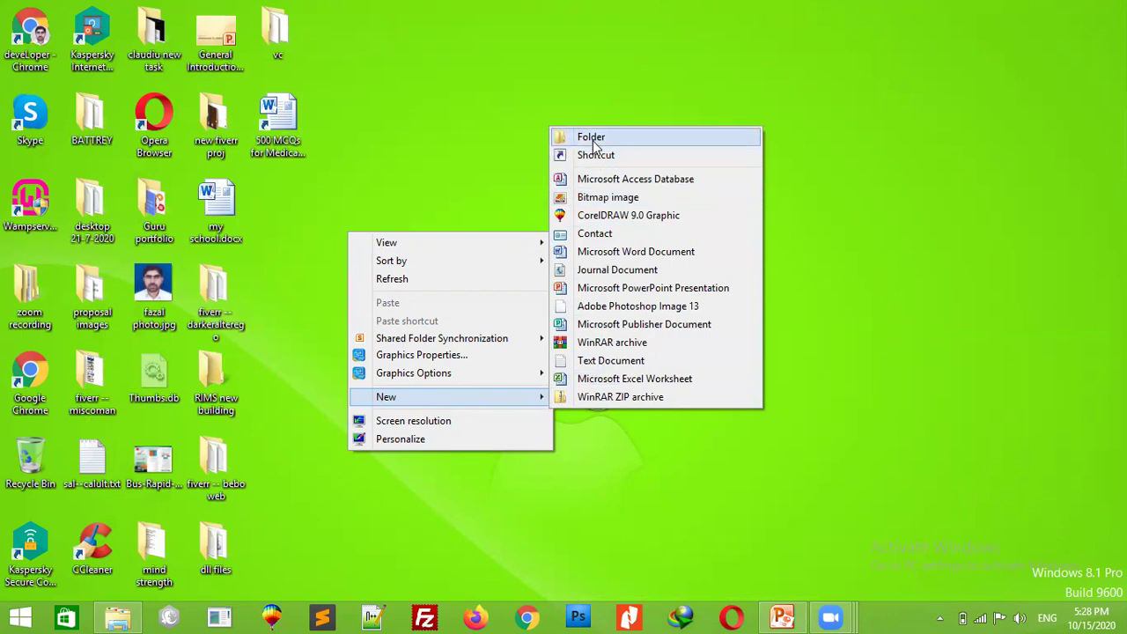
pyautogui.click(602, 361)
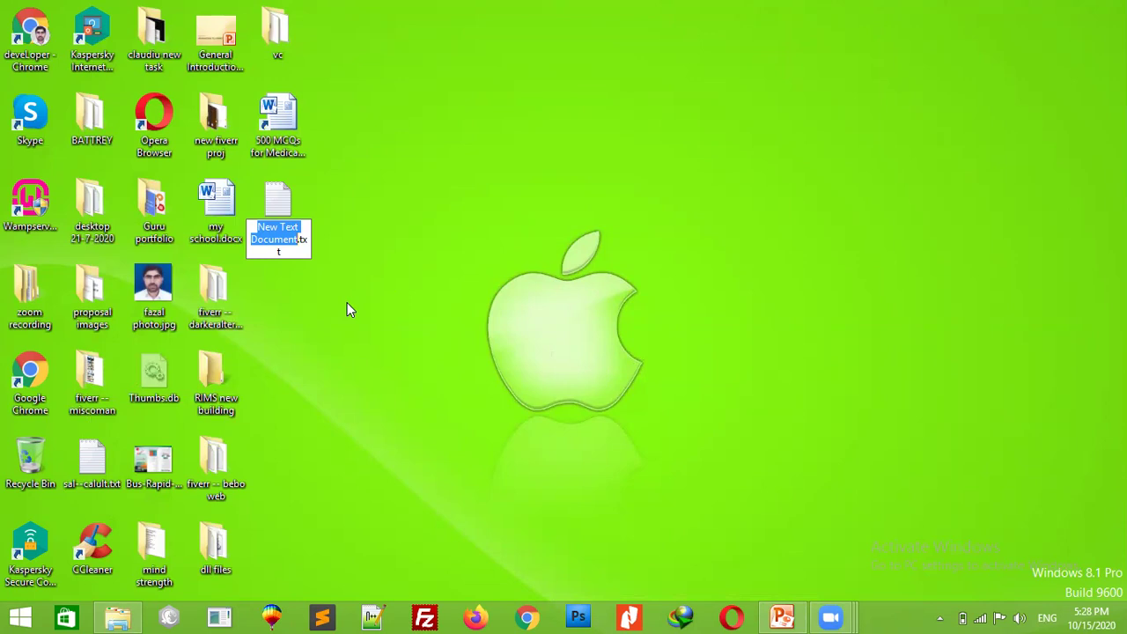
pyautogui.write('test')
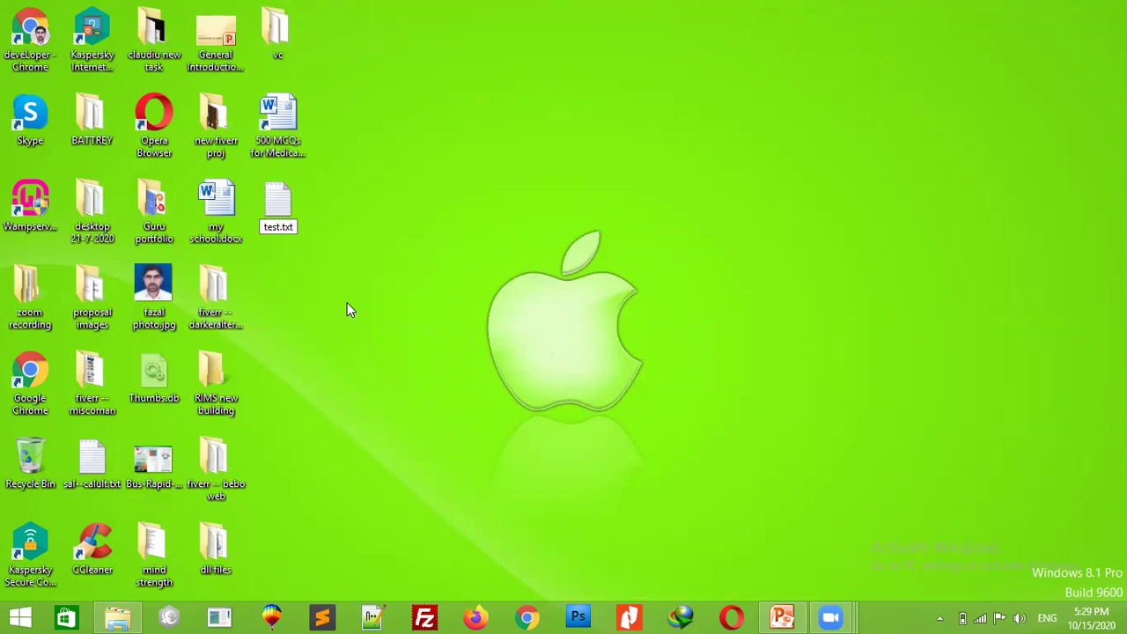
pyautogui.press('Return')
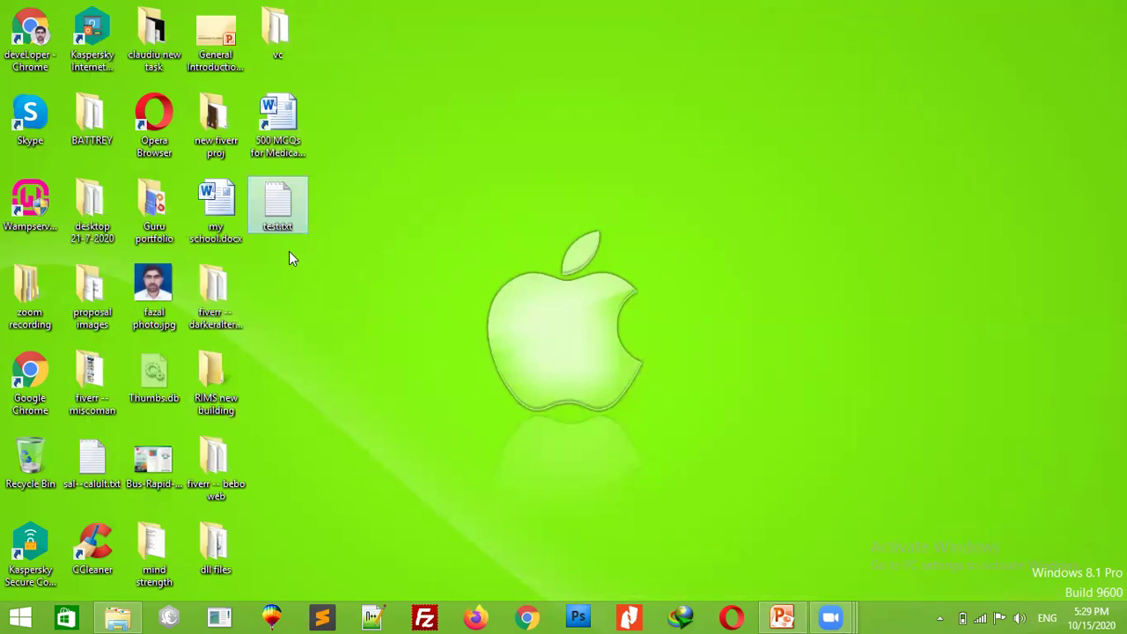
# - Open test.txt in Notepad, move its window lower on the desktop and close it
pyautogui.doubleClick(277, 199)
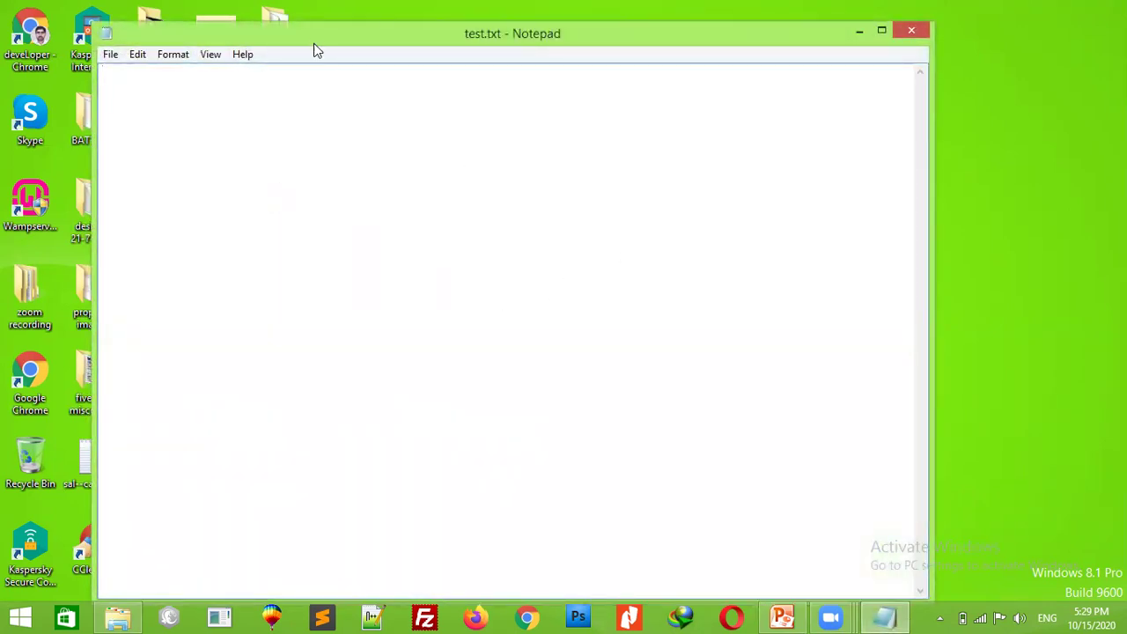
pyautogui.moveTo(315, 36); pyautogui.dragTo(369, 188)
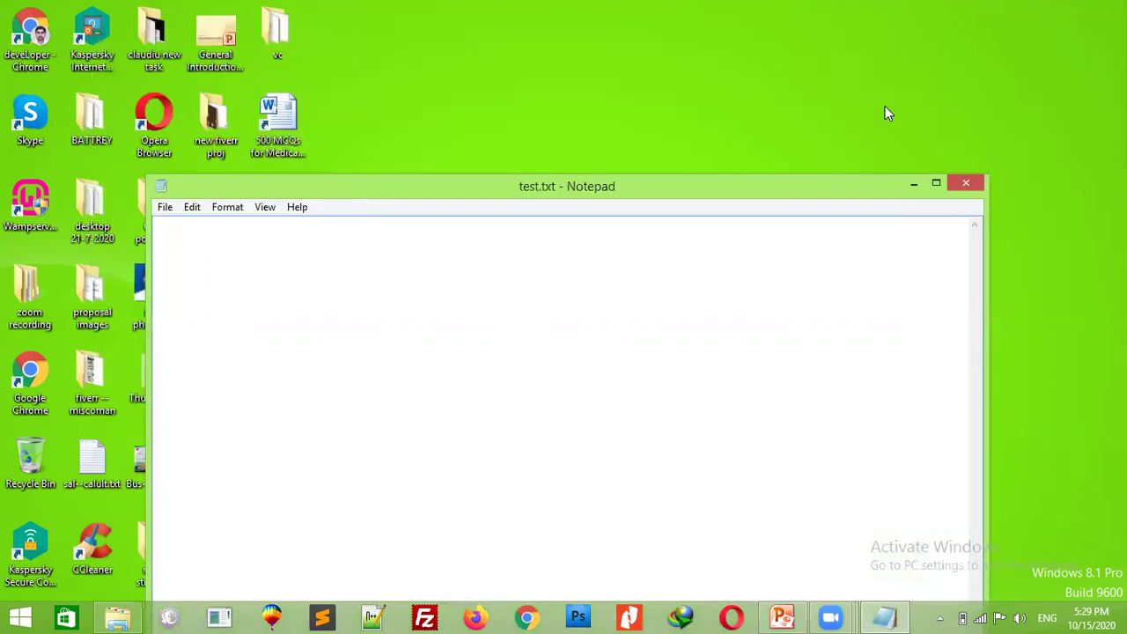
pyautogui.click(969, 180)
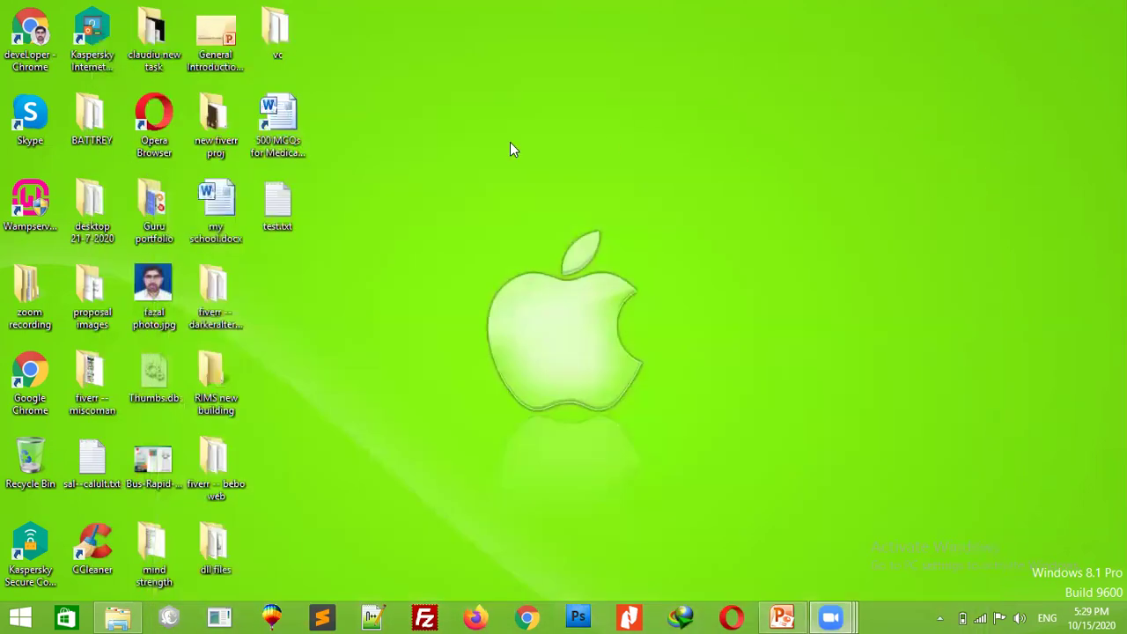
pyautogui.rightClick(395, 173)
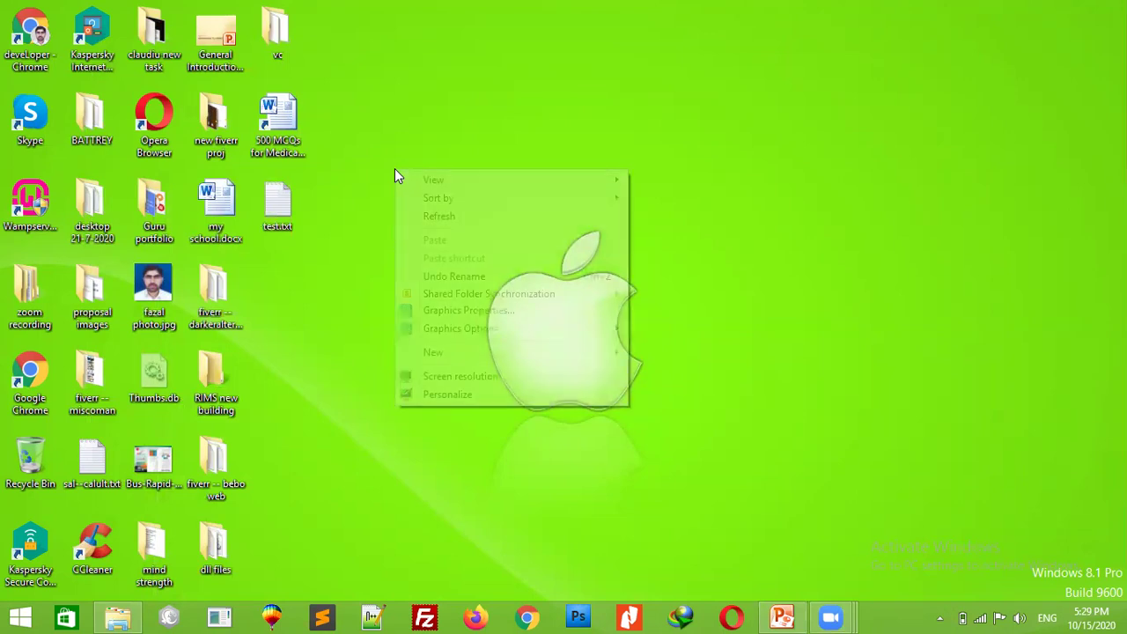
pyautogui.click(323, 240)
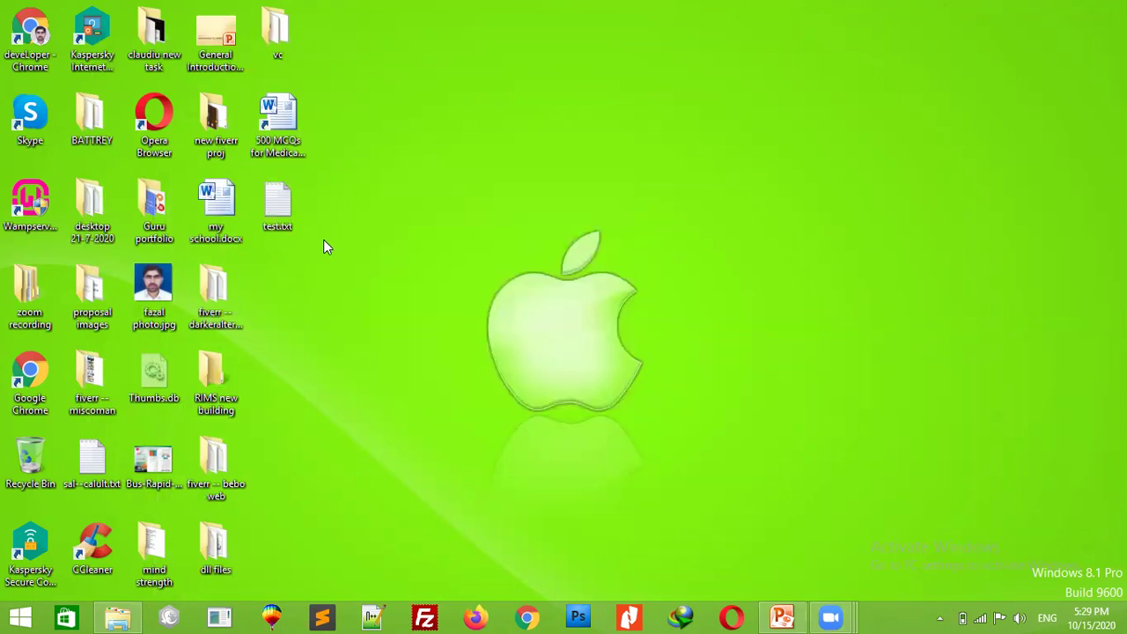
pyautogui.click(279, 207)
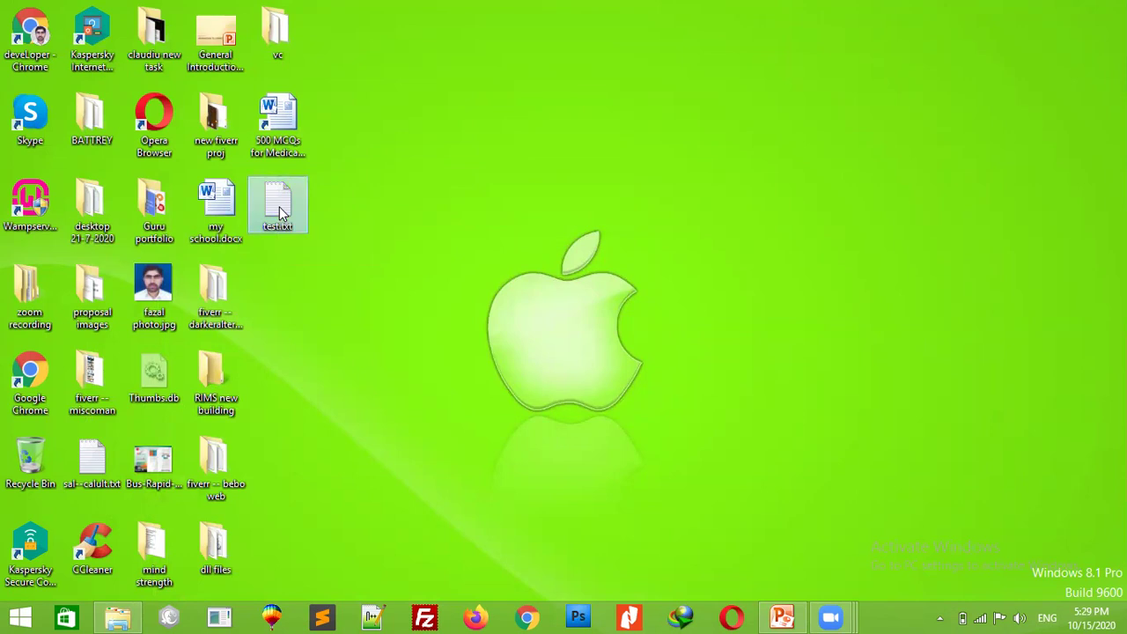
pyautogui.click(355, 314)
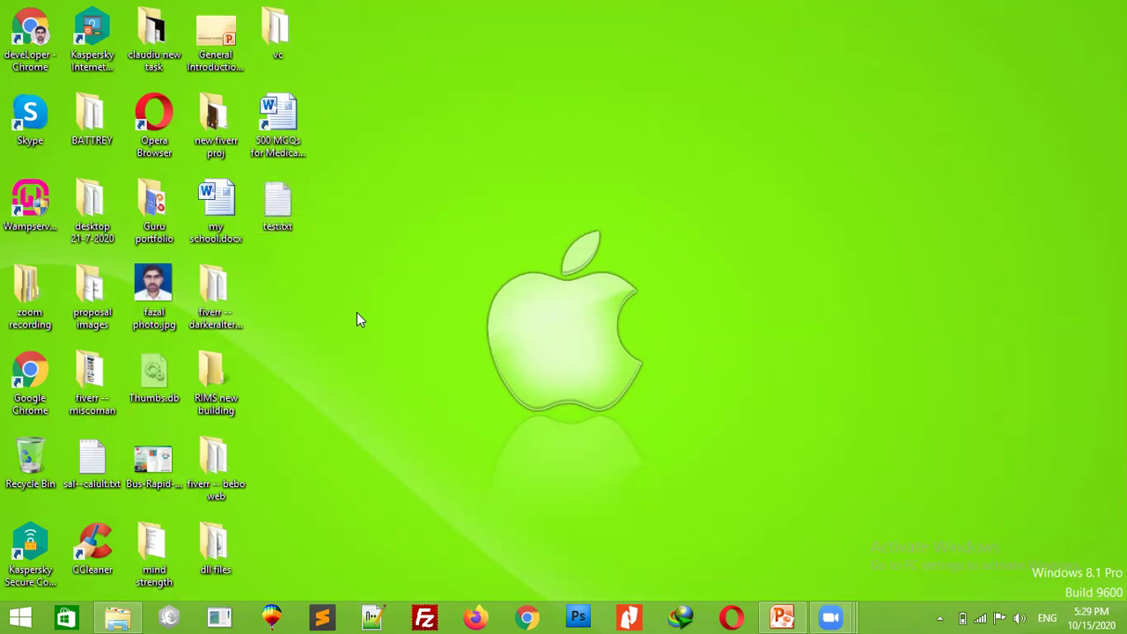
# - Open the desktop file test.txt two more times, closing Notepad after each opening
pyautogui.doubleClick(278, 212)
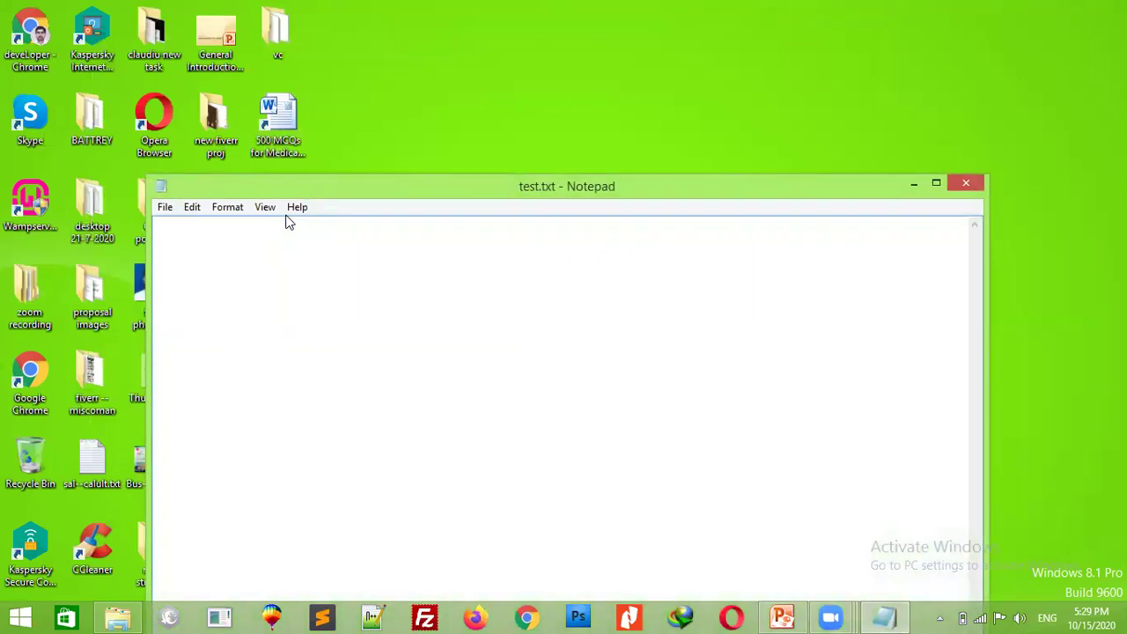
pyautogui.click(965, 184)
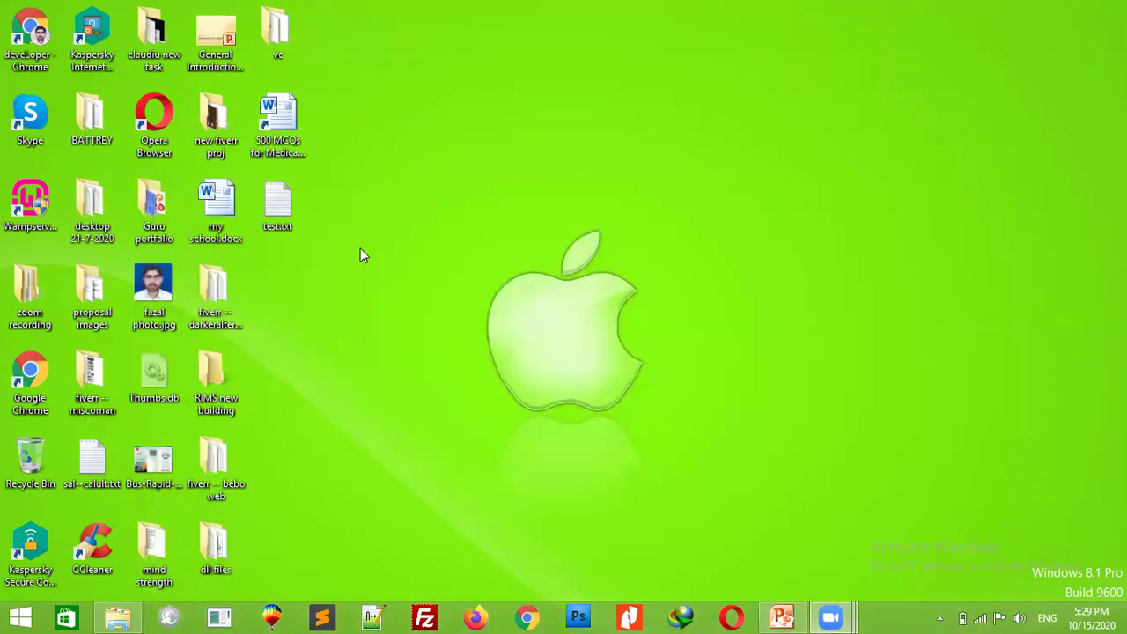
pyautogui.click(280, 209)
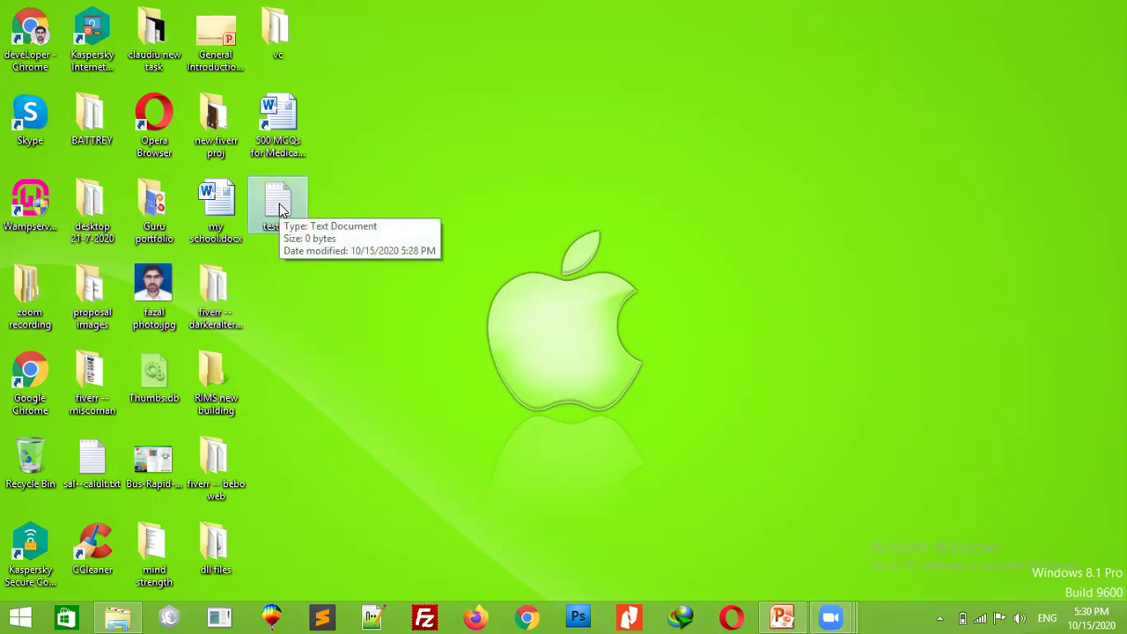
pyautogui.rightClick(280, 208)
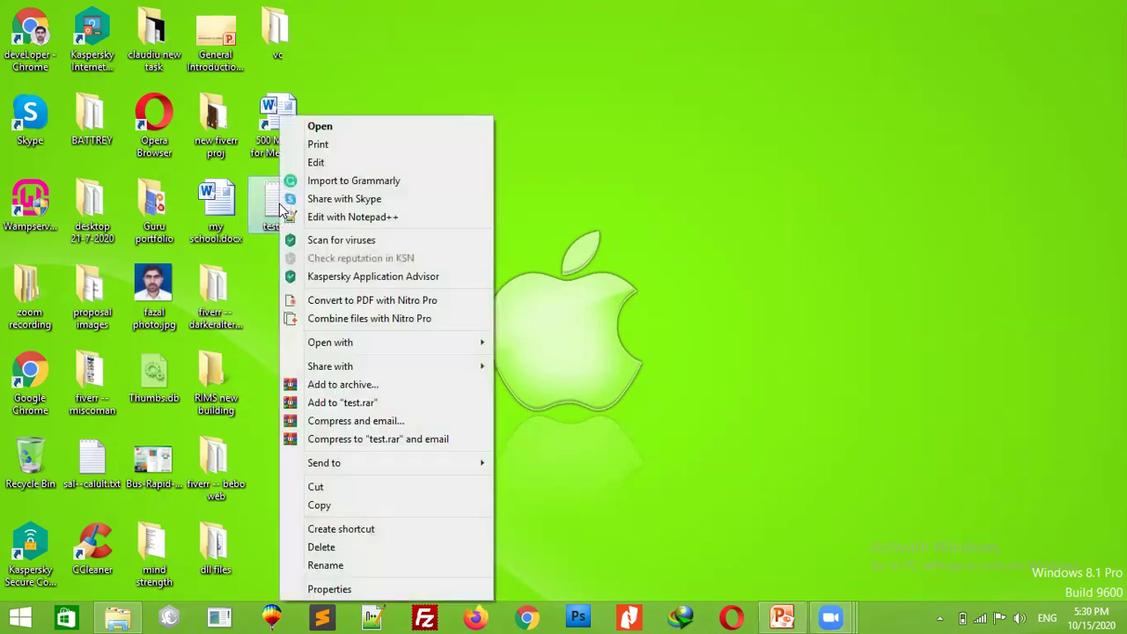
pyautogui.click(319, 129)
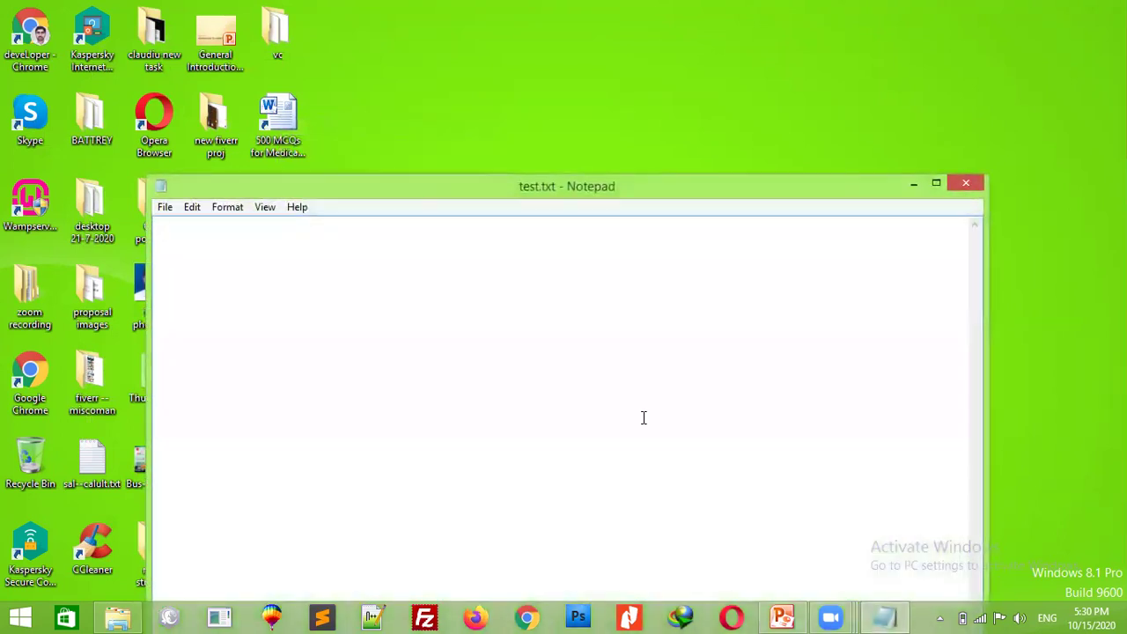
pyautogui.click(966, 184)
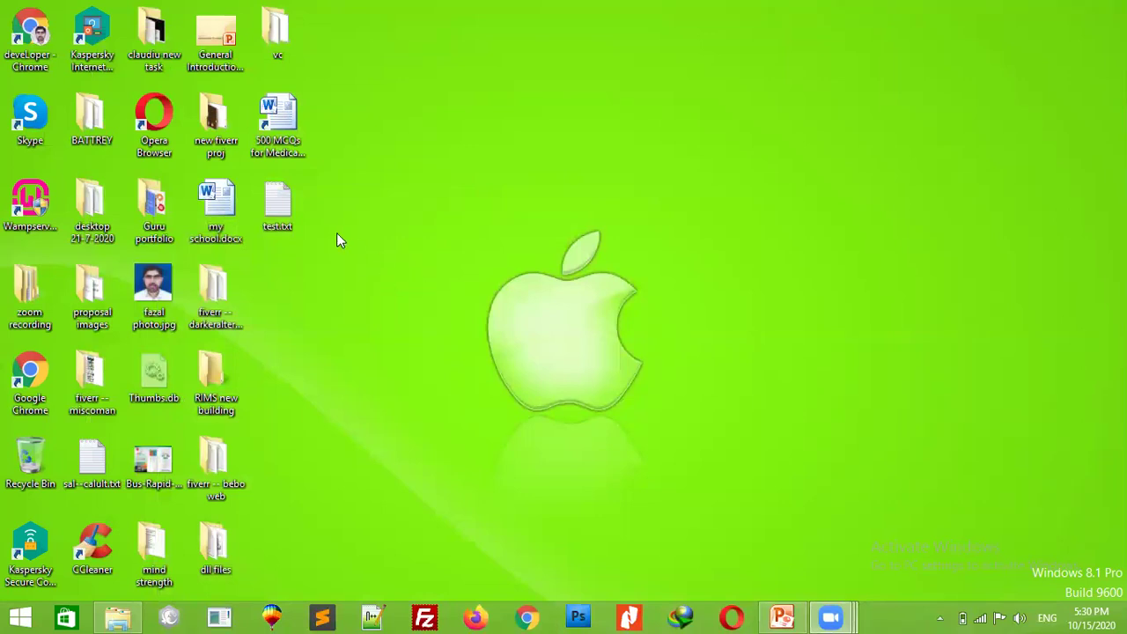
pyautogui.rightClick(424, 251)
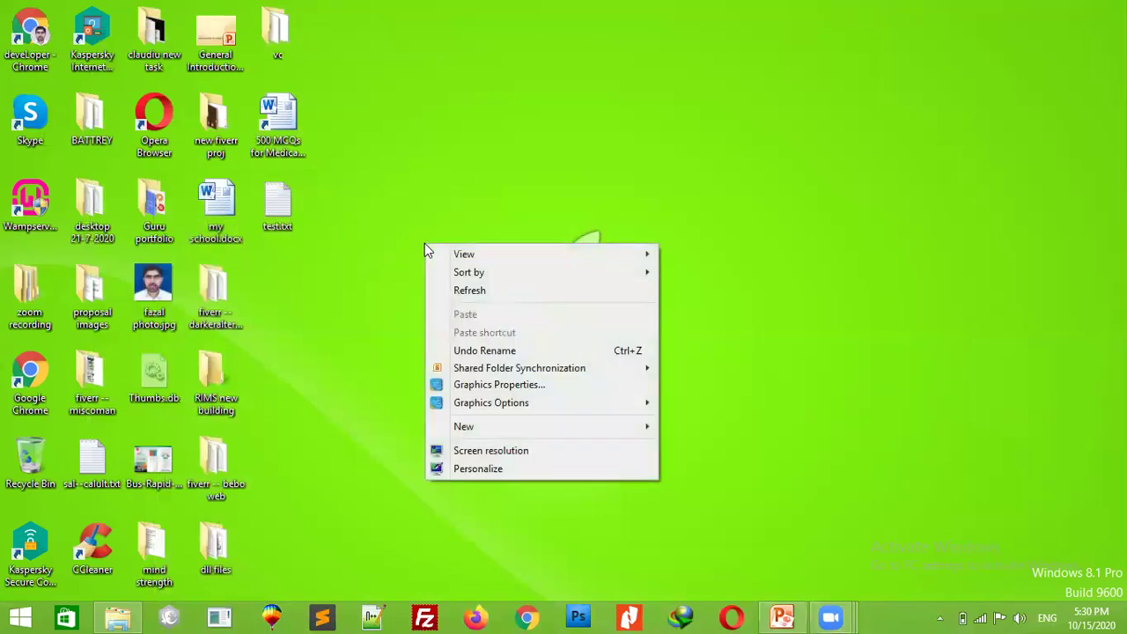
pyautogui.click(361, 275)
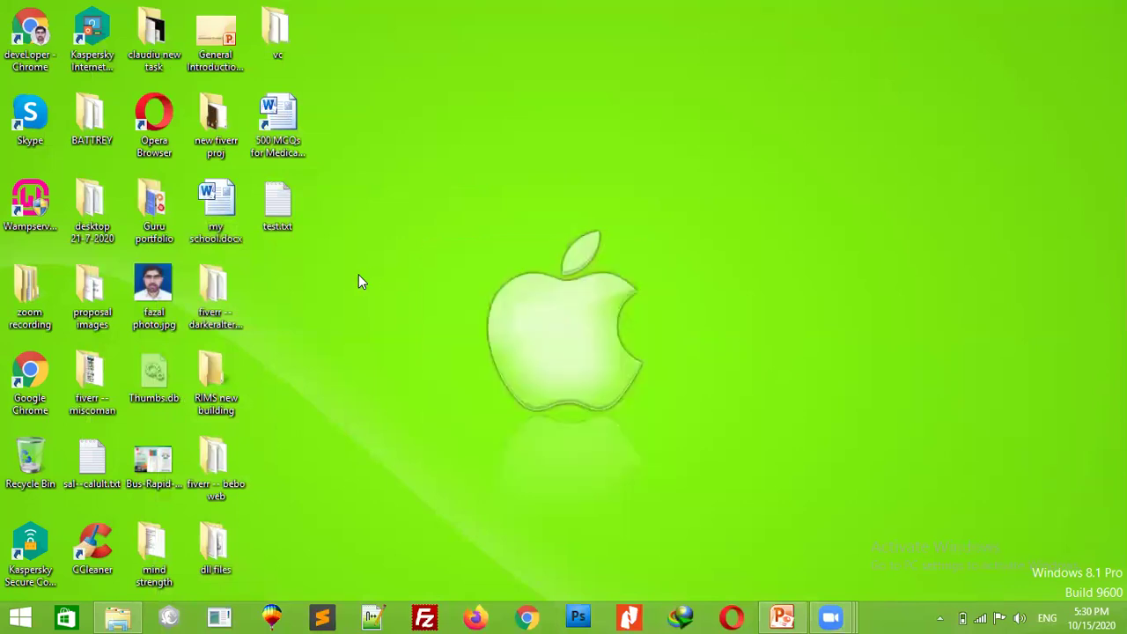
# - Select test.txt on the desktop, clear the selection, and open the file in Notepad and close it
pyautogui.click(283, 216)
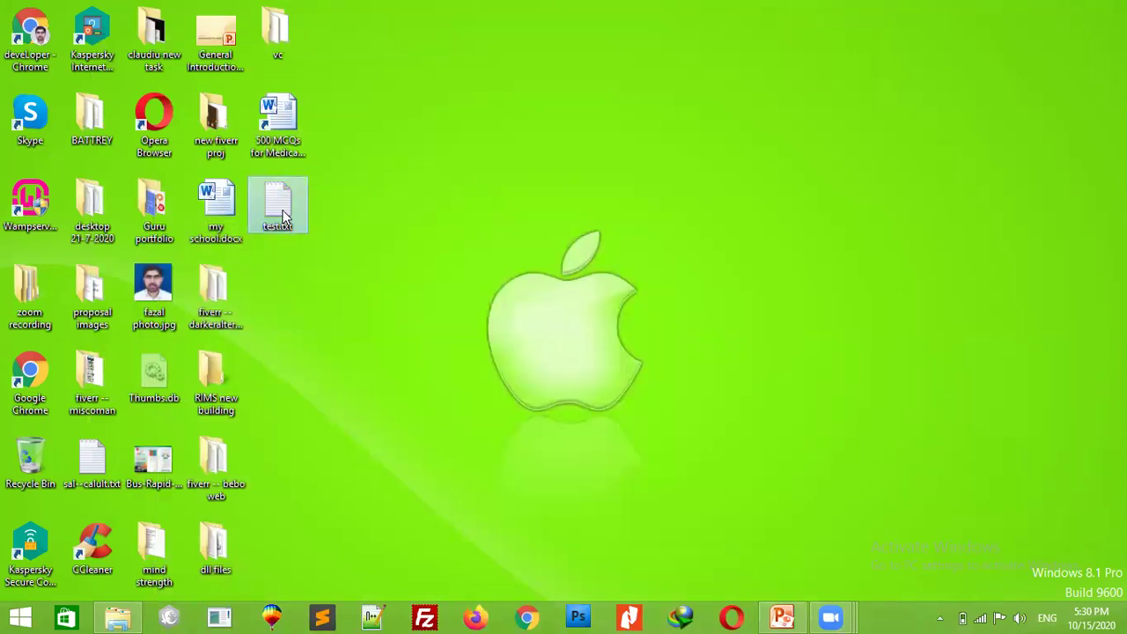
pyautogui.moveTo(276, 199)
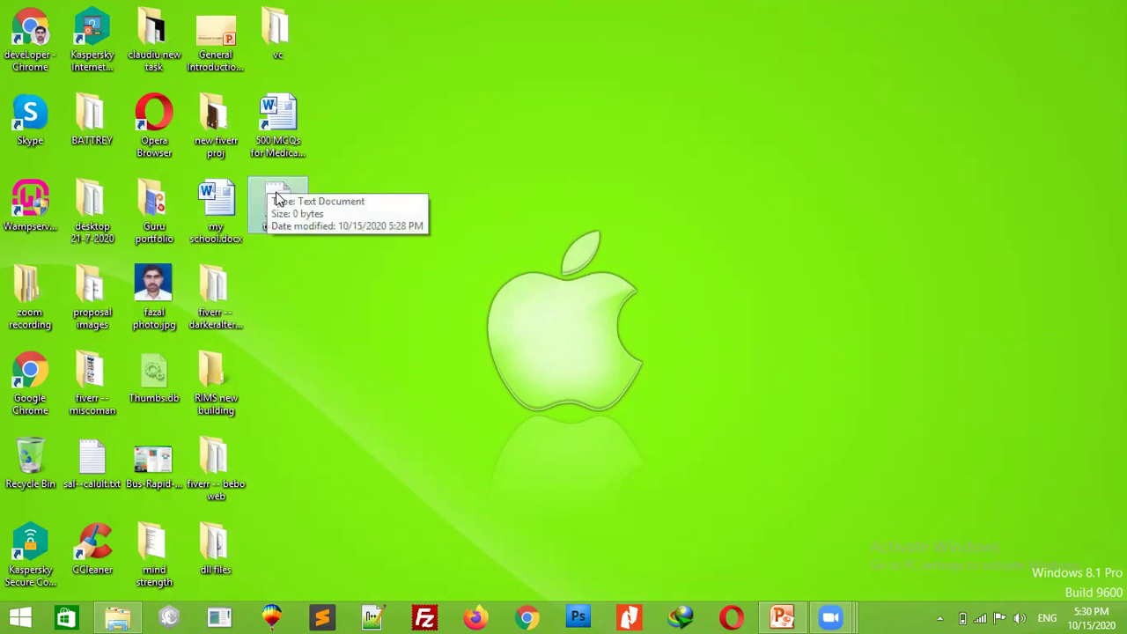
pyautogui.click(376, 355)
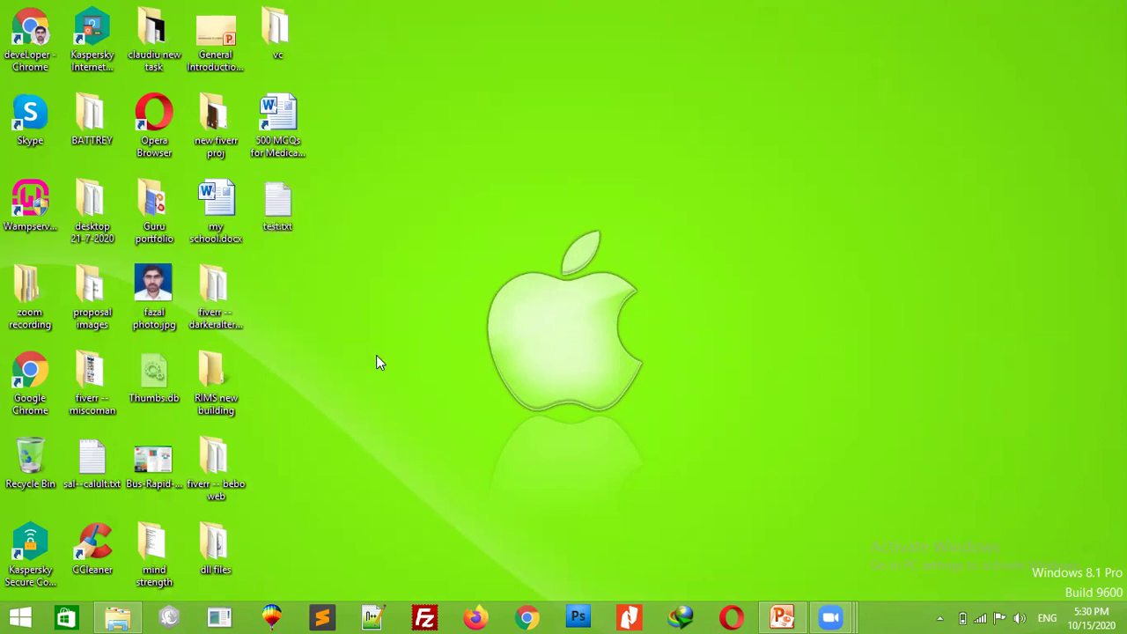
pyautogui.doubleClick(285, 209)
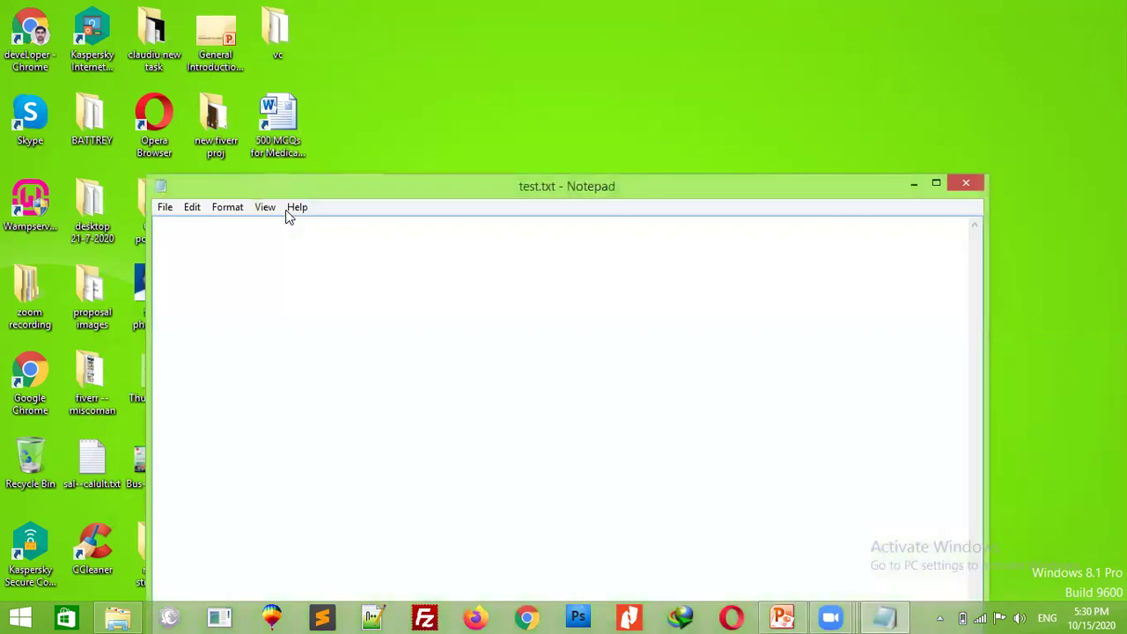
pyautogui.click(966, 184)
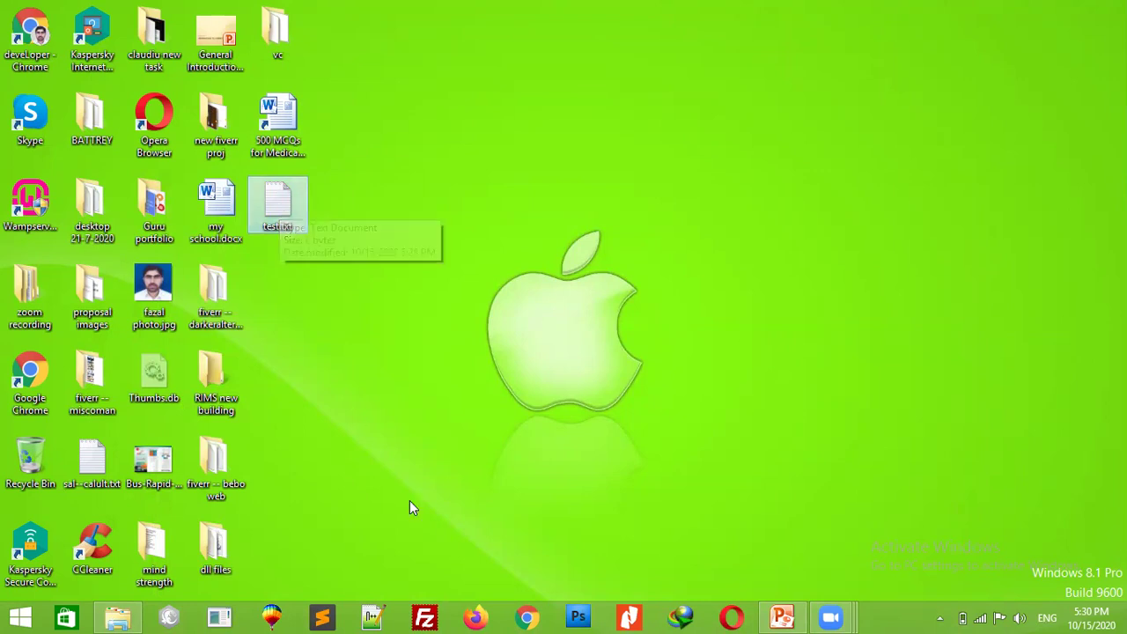
# - Open the desktop file test.txt in Notepad two more times, closing the window after each opening
pyautogui.rightClick(281, 213)
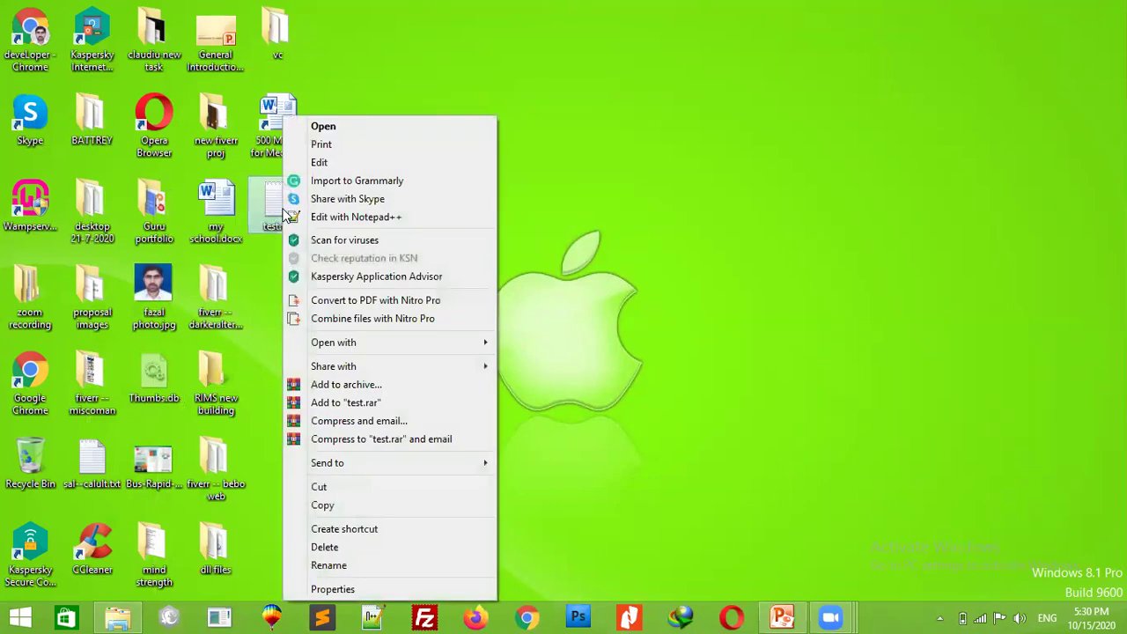
pyautogui.click(323, 129)
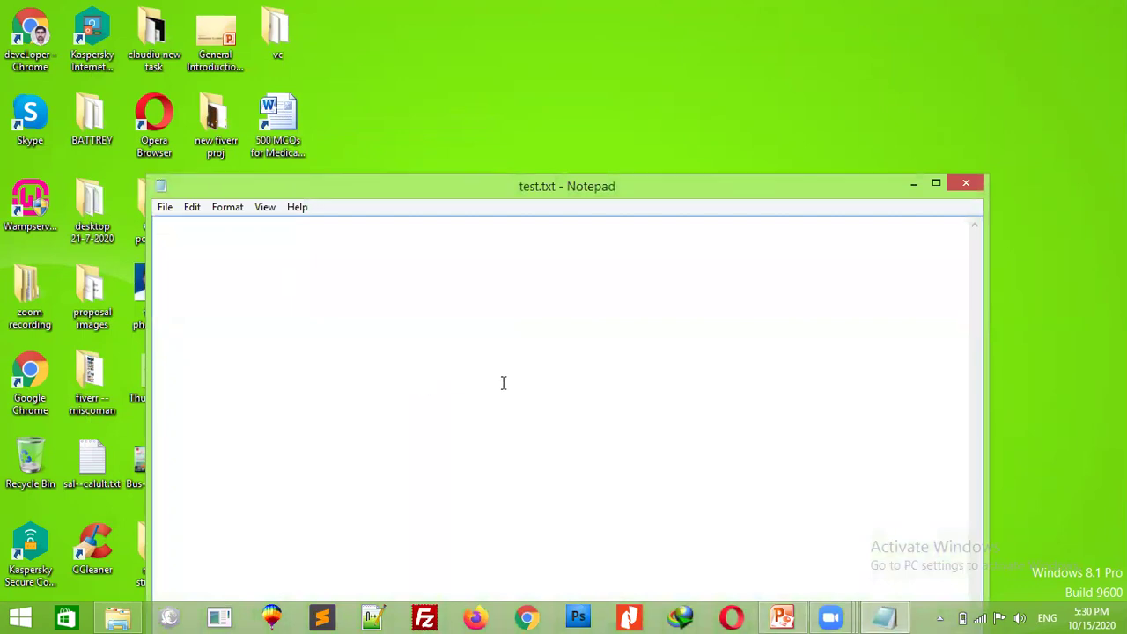
pyautogui.click(966, 187)
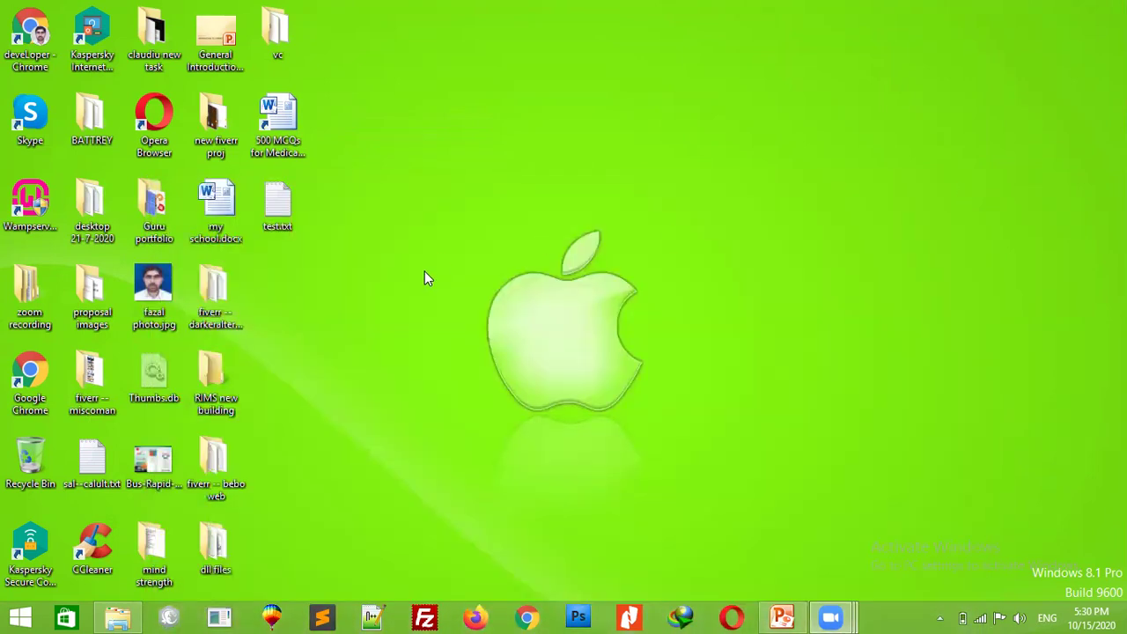
pyautogui.click(280, 215)
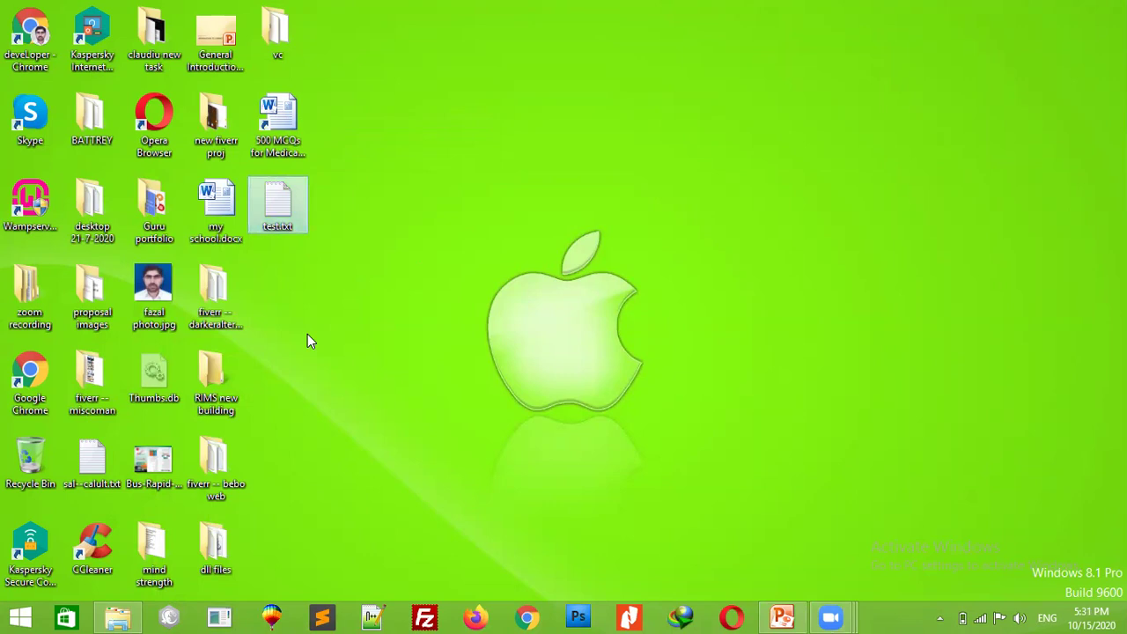
pyautogui.press('Return')
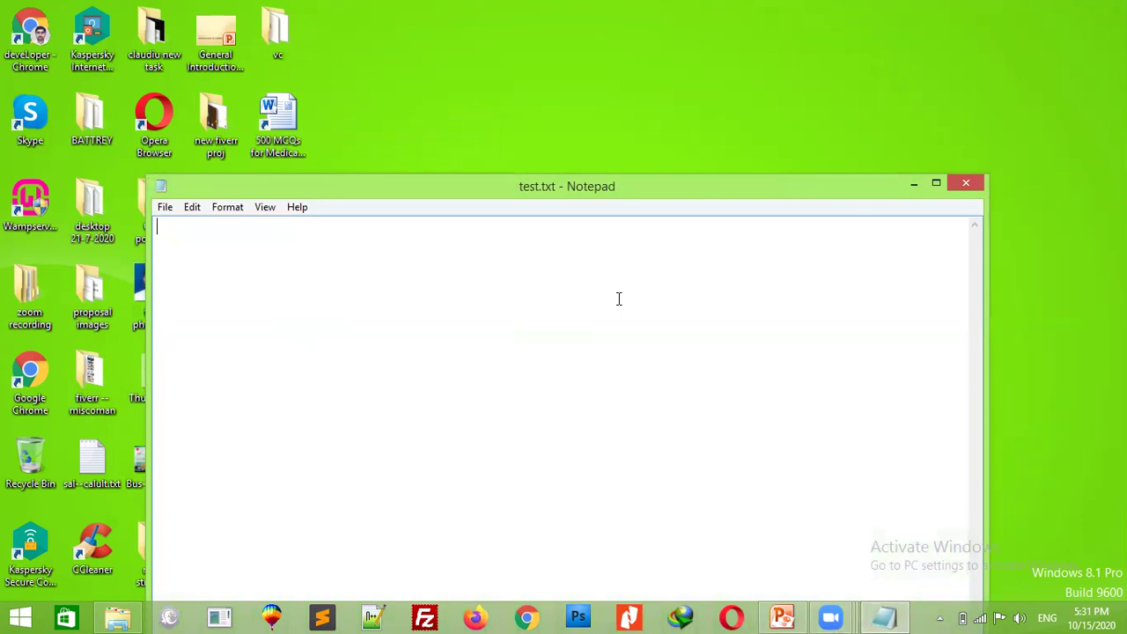
pyautogui.click(965, 187)
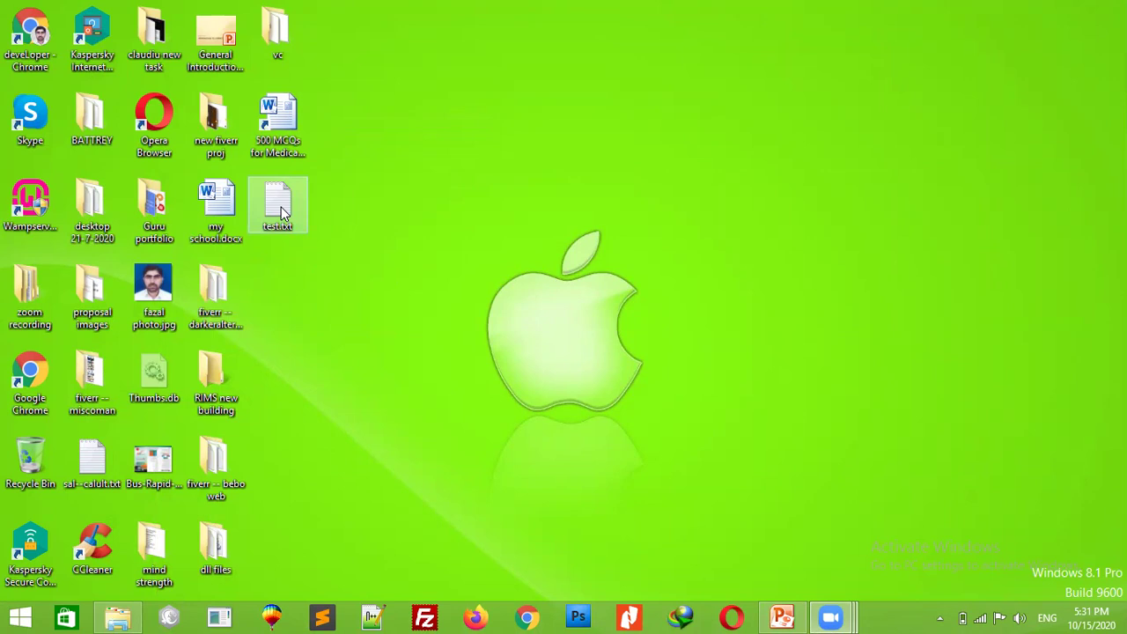
# - Try to move the test.txt icon away from the other icons to the empty area beyond the apple logo
pyautogui.moveTo(281, 212); pyautogui.dragTo(324, 205)
pyautogui.moveTo(431, 201); pyautogui.dragTo(765, 172)
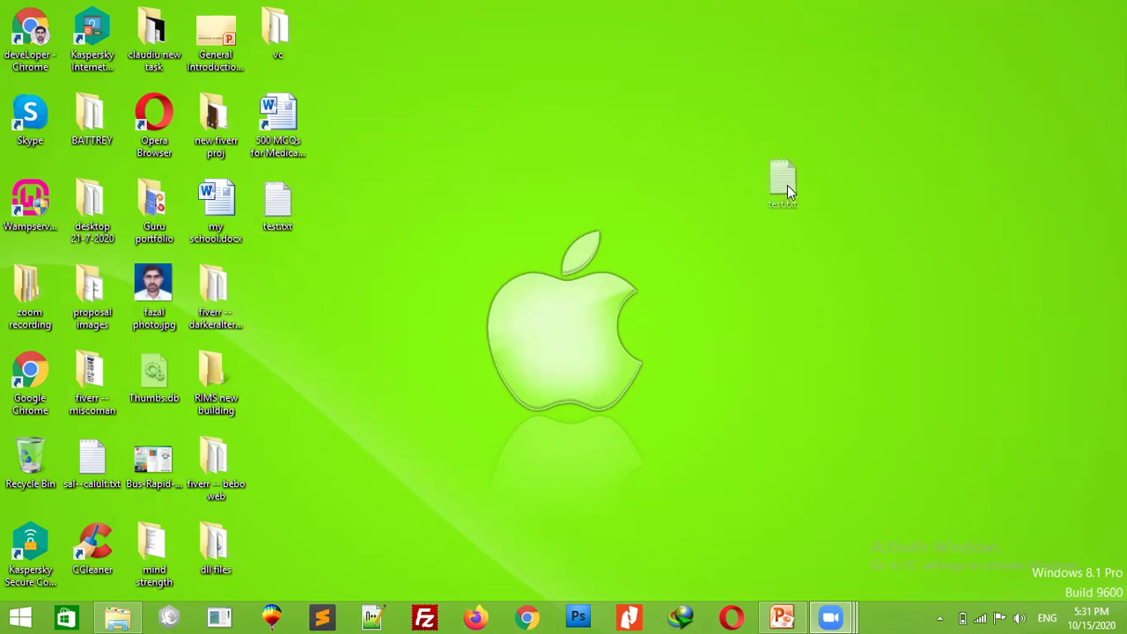
pyautogui.moveTo(861, 198); pyautogui.dragTo(329, 199)
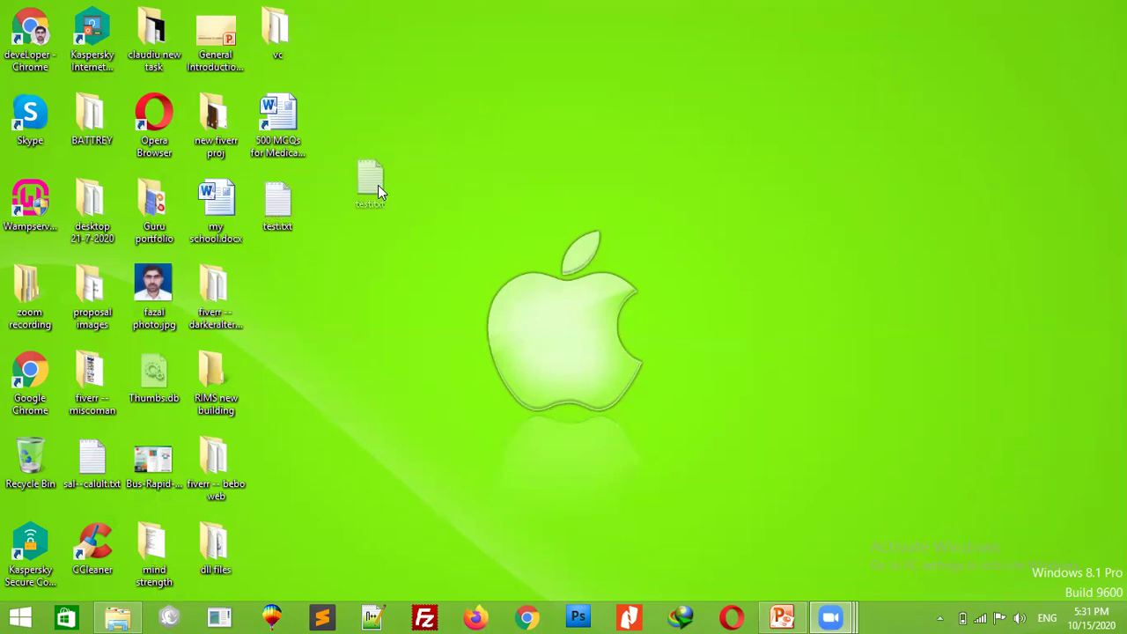
pyautogui.moveTo(434, 184); pyautogui.dragTo(863, 208)
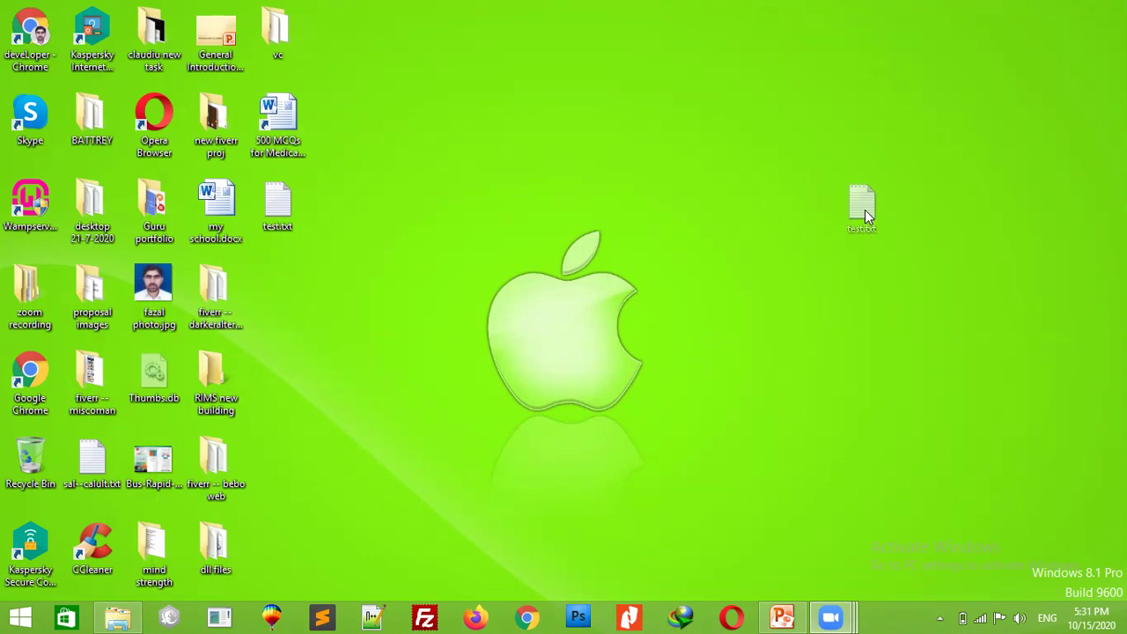
pyautogui.moveTo(865, 210); pyautogui.dragTo(866, 211)
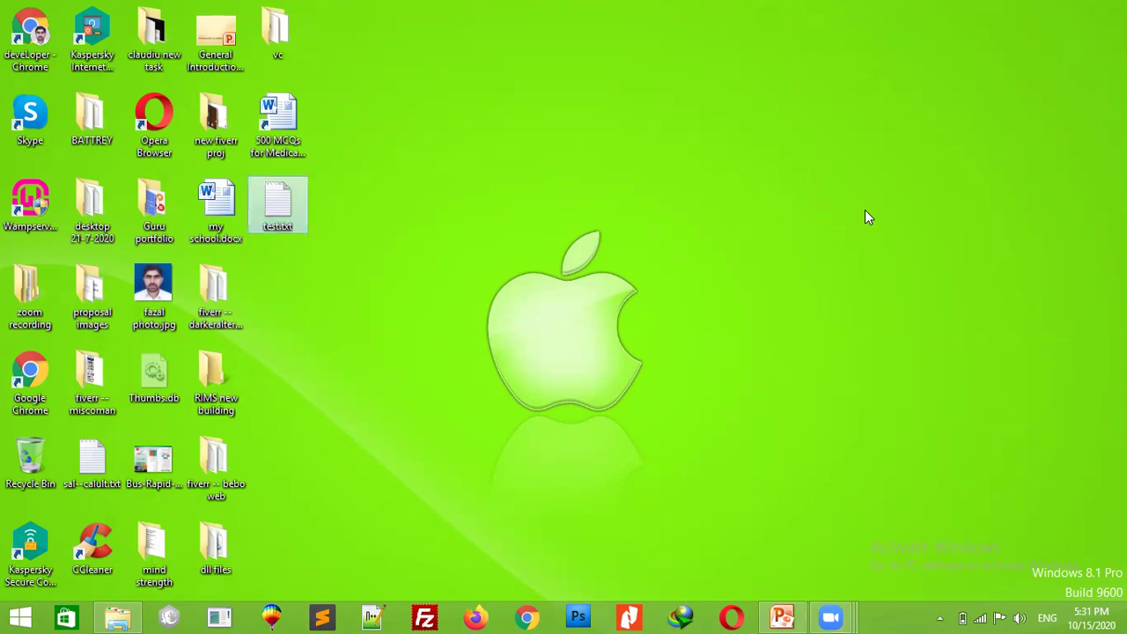
pyautogui.moveTo(278, 204); pyautogui.dragTo(887, 229)
pyautogui.moveTo(278, 212); pyautogui.dragTo(798, 265)
# - Turn off Auto arrange icons for the desktop
pyautogui.rightClick(345, 282)
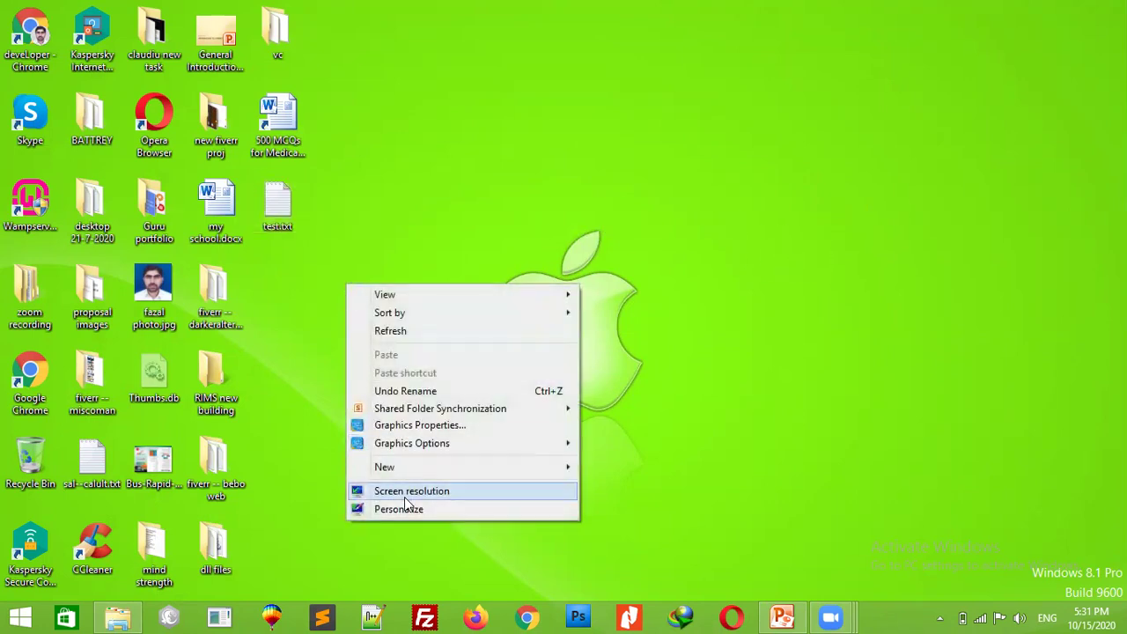
pyautogui.moveTo(419, 316)
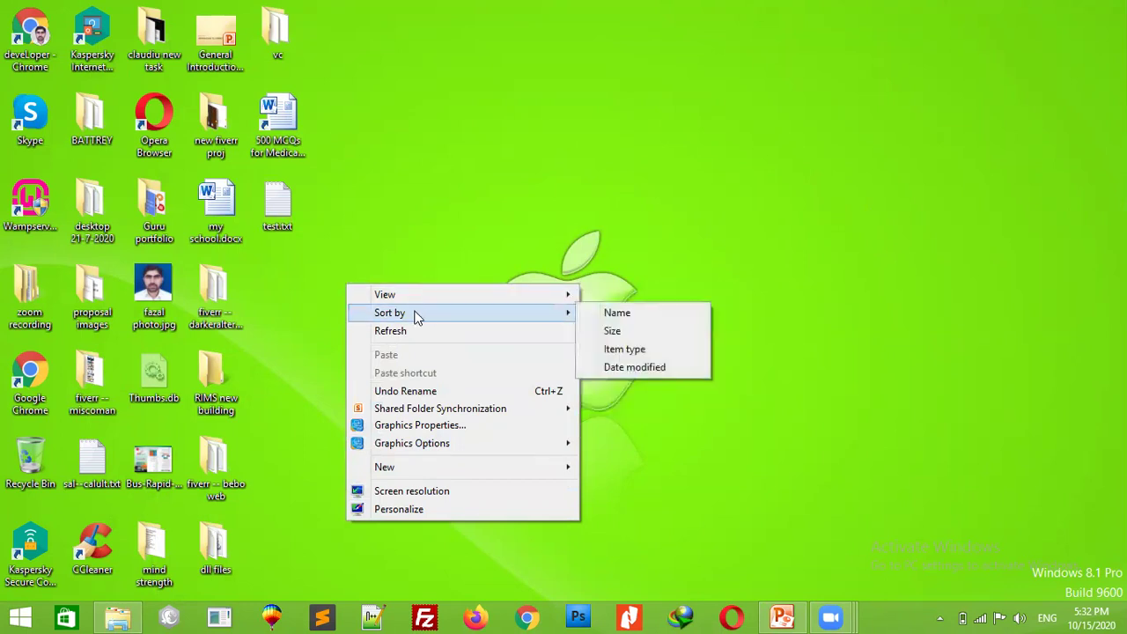
pyautogui.moveTo(429, 465)
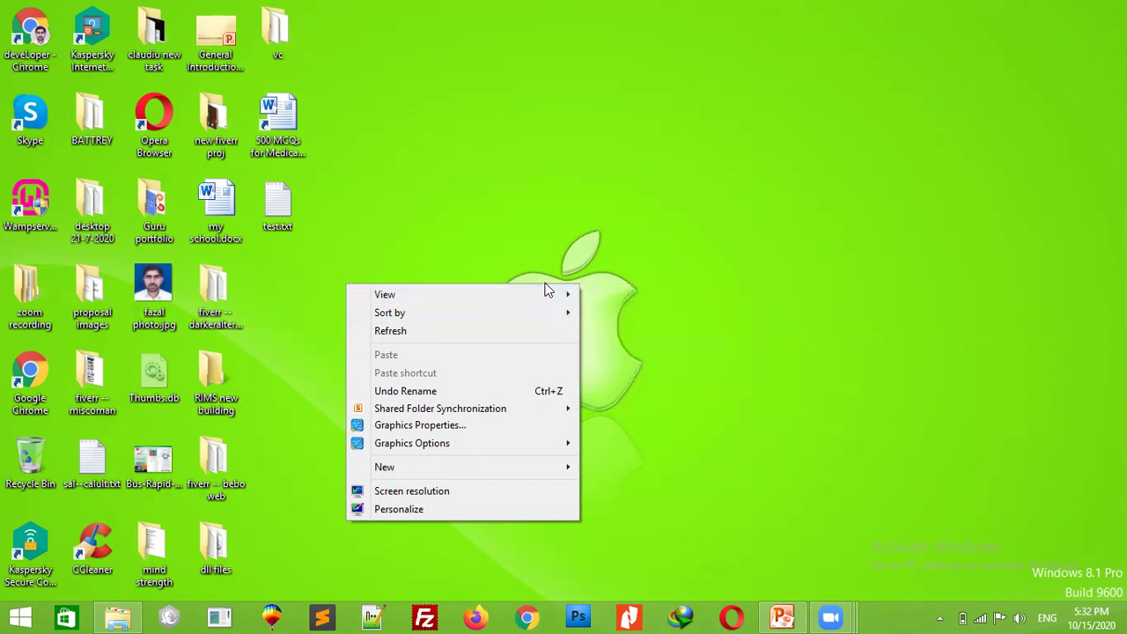
pyautogui.moveTo(557, 294)
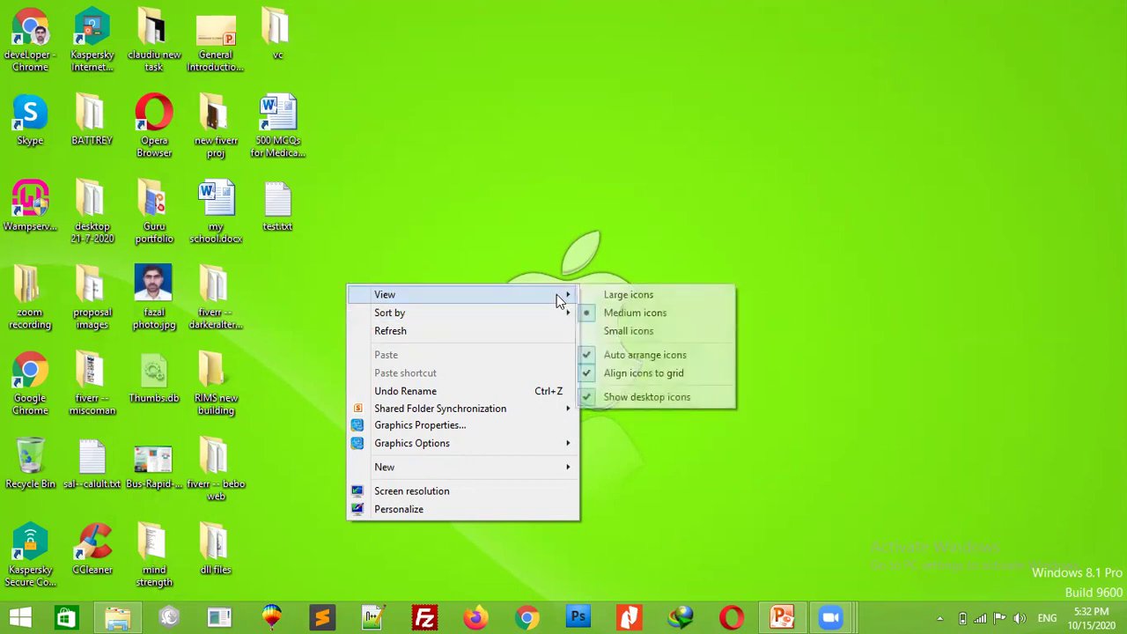
pyautogui.click(621, 355)
# - Move the test.txt icon to the empty desktop area beyond the apple logo and back beside my school.docx
pyautogui.moveTo(278, 204)
pyautogui.mouseDown()
pyautogui.moveTo(339, 195)
pyautogui.moveTo(730, 239)
pyautogui.moveTo(726, 214)
pyautogui.moveTo(310, 238)
pyautogui.moveTo(287, 208)
pyautogui.mouseUp()
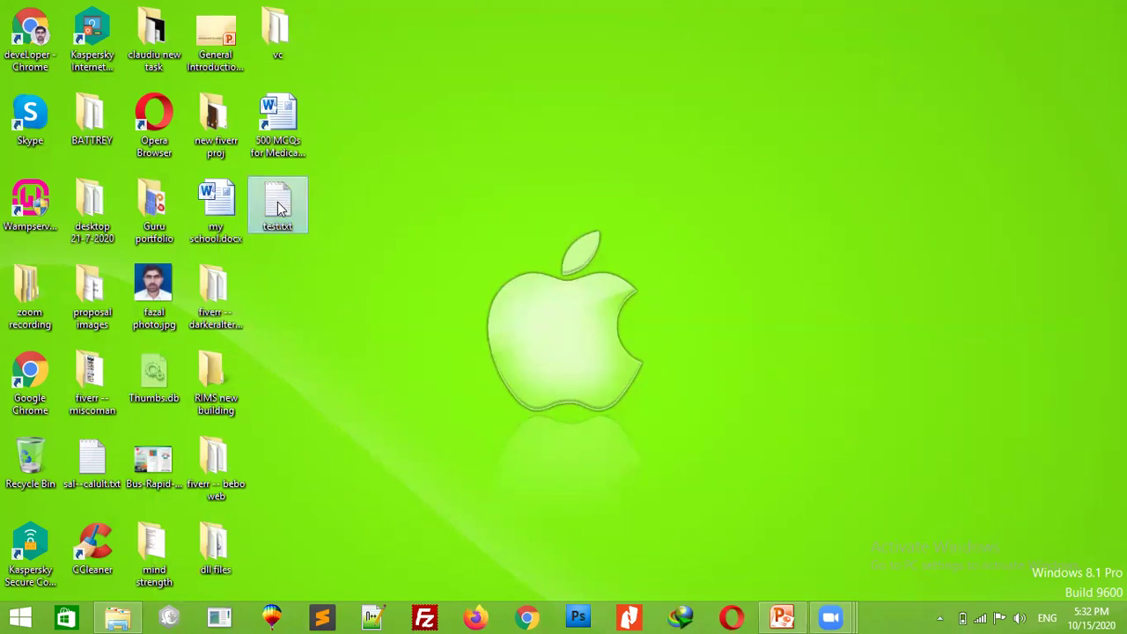
pyautogui.moveTo(277, 203)
pyautogui.moveTo(278, 208); pyautogui.dragTo(639, 194)
pyautogui.moveTo(746, 208); pyautogui.dragTo(923, 264)
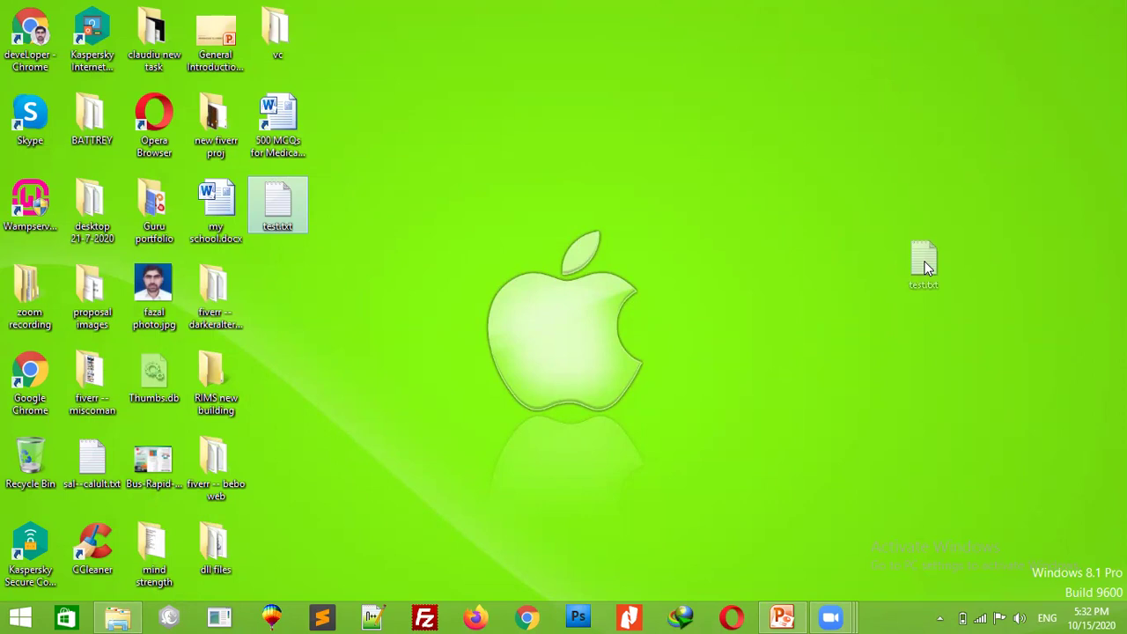
pyautogui.moveTo(925, 269); pyautogui.dragTo(926, 269)
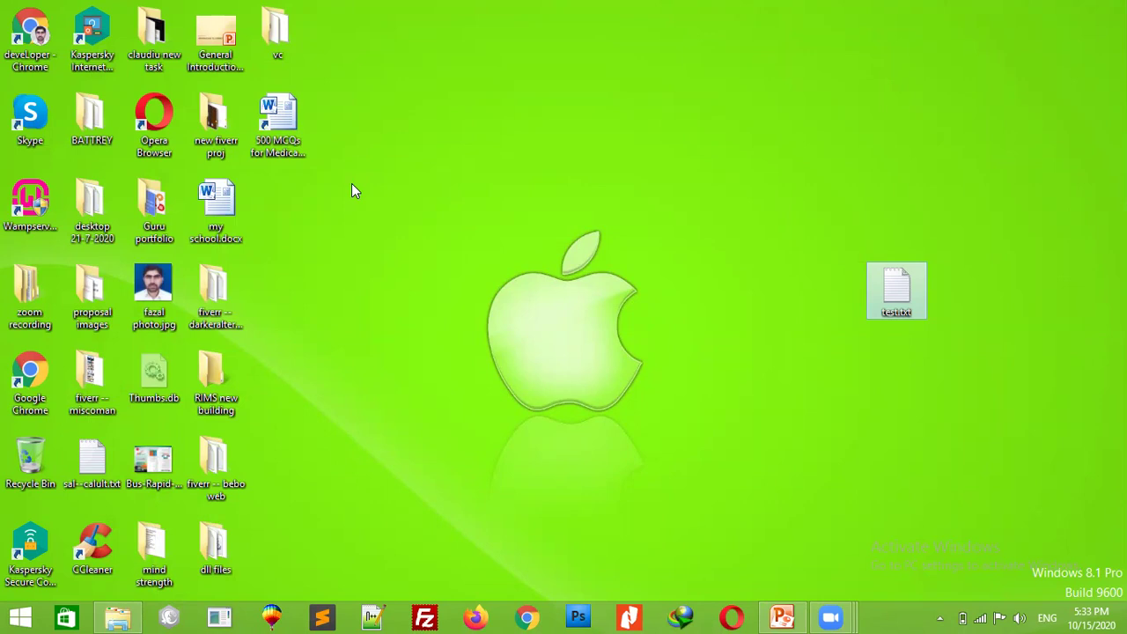
pyautogui.moveTo(875, 283); pyautogui.dragTo(294, 200)
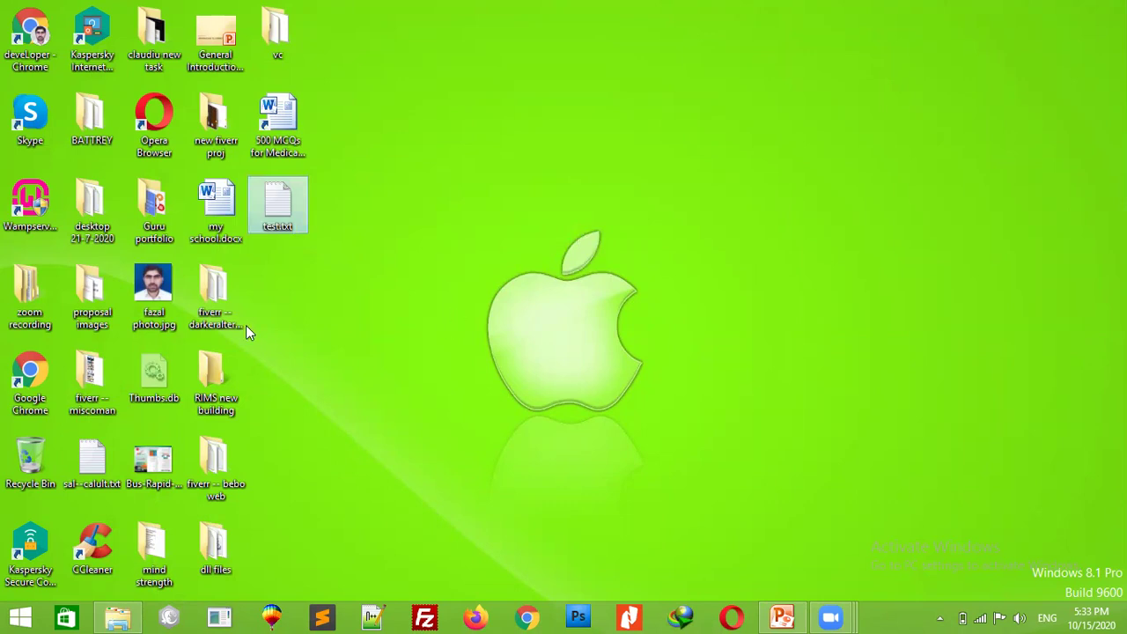
pyautogui.click(27, 377)
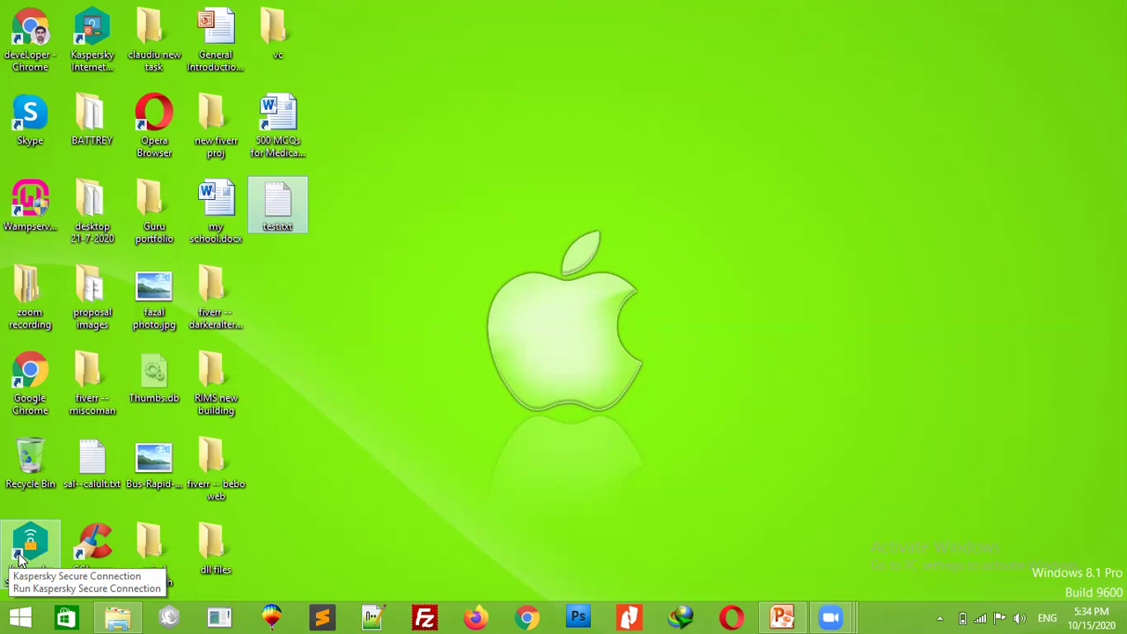
pyautogui.click(494, 473)
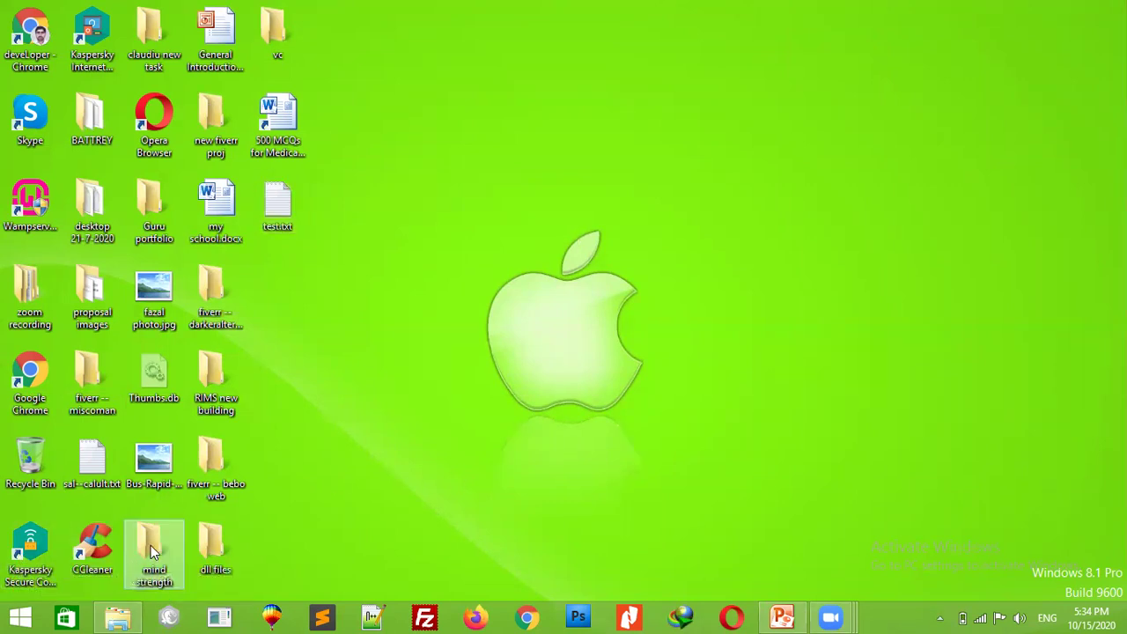
pyautogui.moveTo(150, 546)
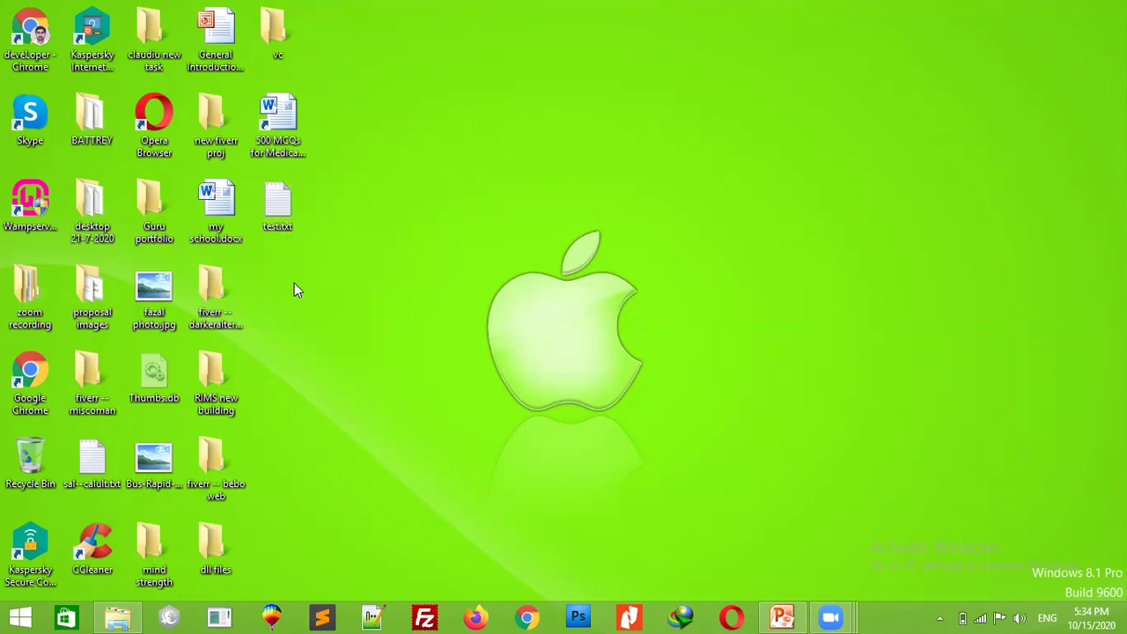
pyautogui.moveTo(273, 209)
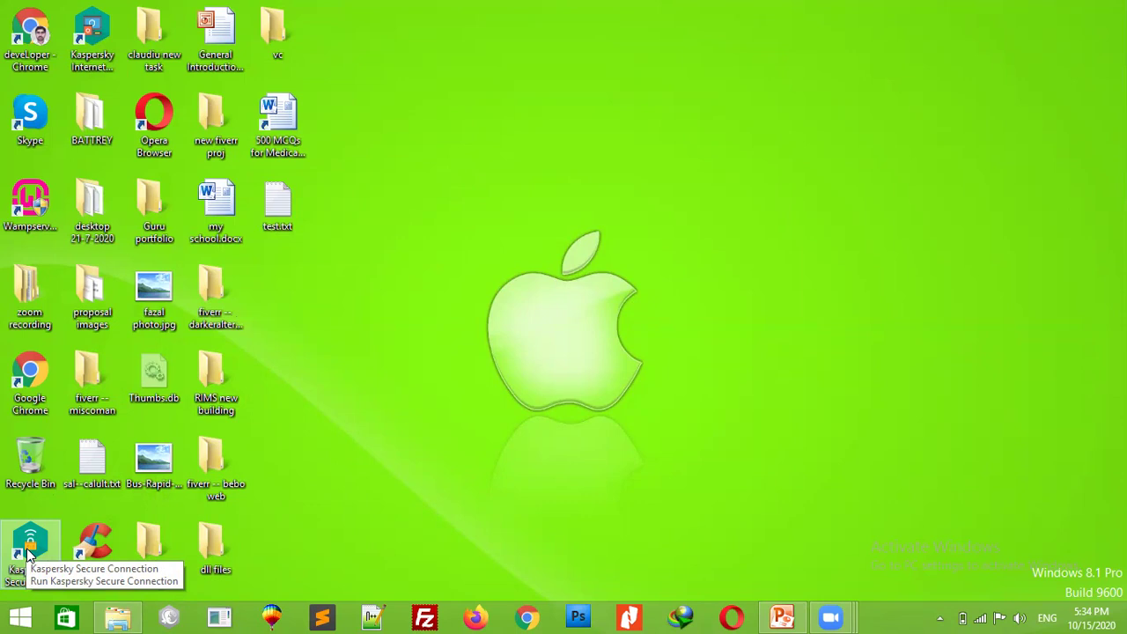
# - Open the document 500 MCQs for Medical Faculty from its desktop shortcut and close Word
pyautogui.click(280, 141)
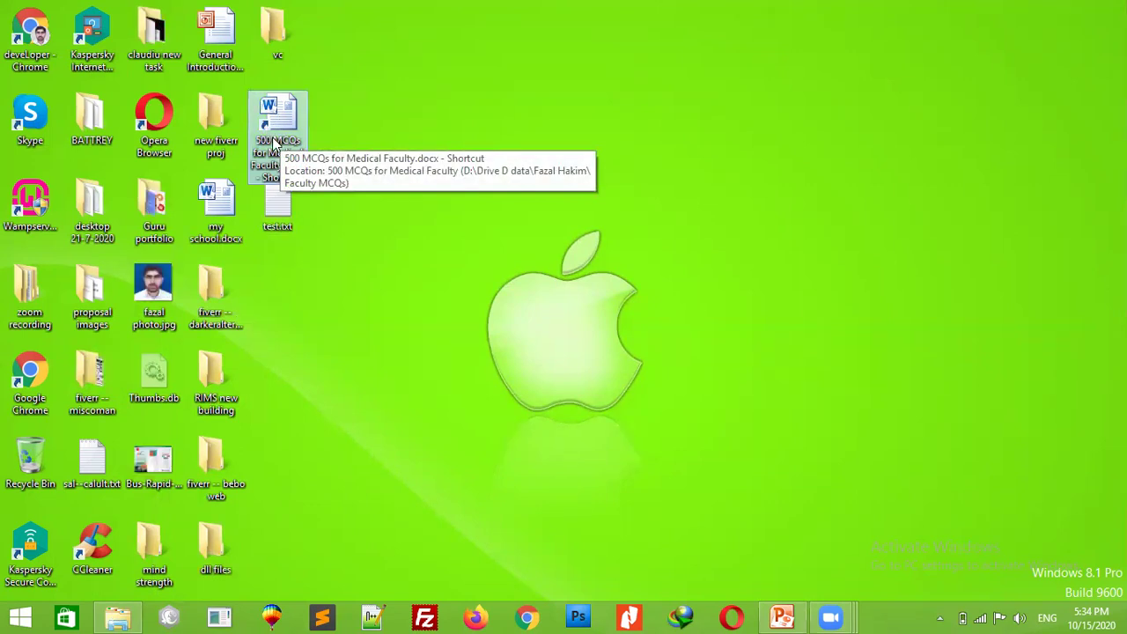
pyautogui.doubleClick(275, 144)
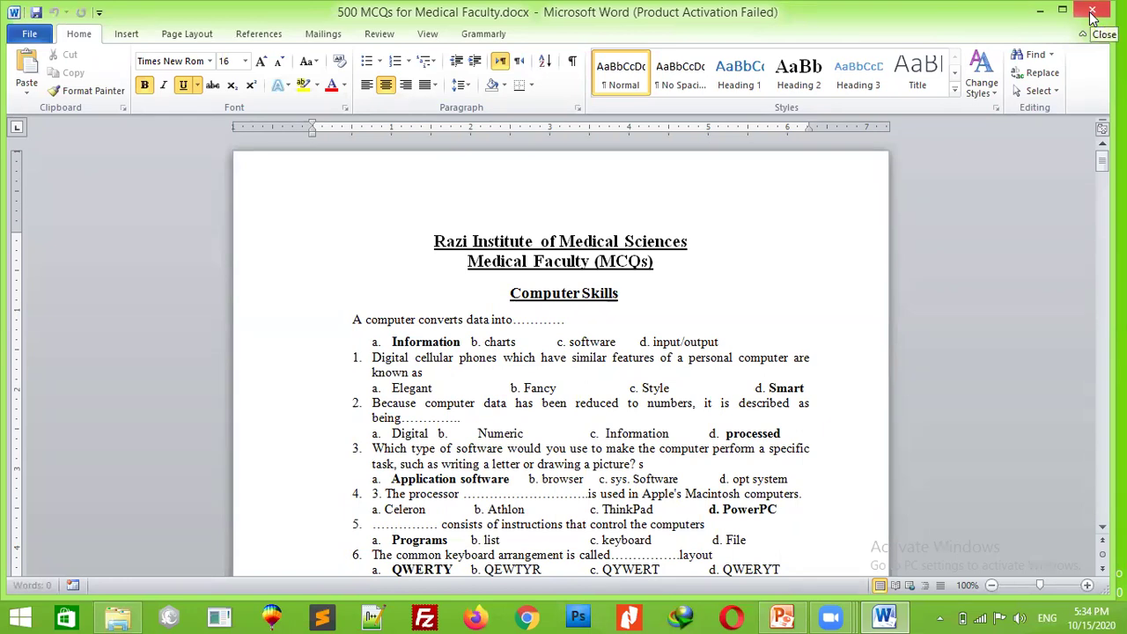
pyautogui.click(1092, 10)
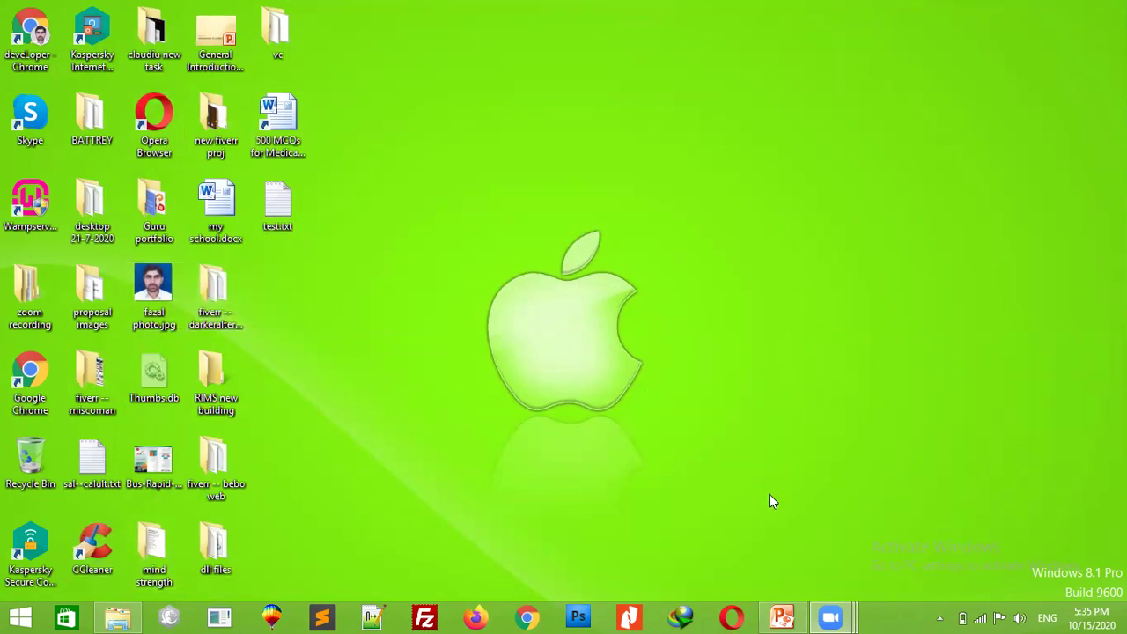
# - Switch to the PowerPoint presentation and show slide 13 about the mouse button configuration
pyautogui.click(780, 615)
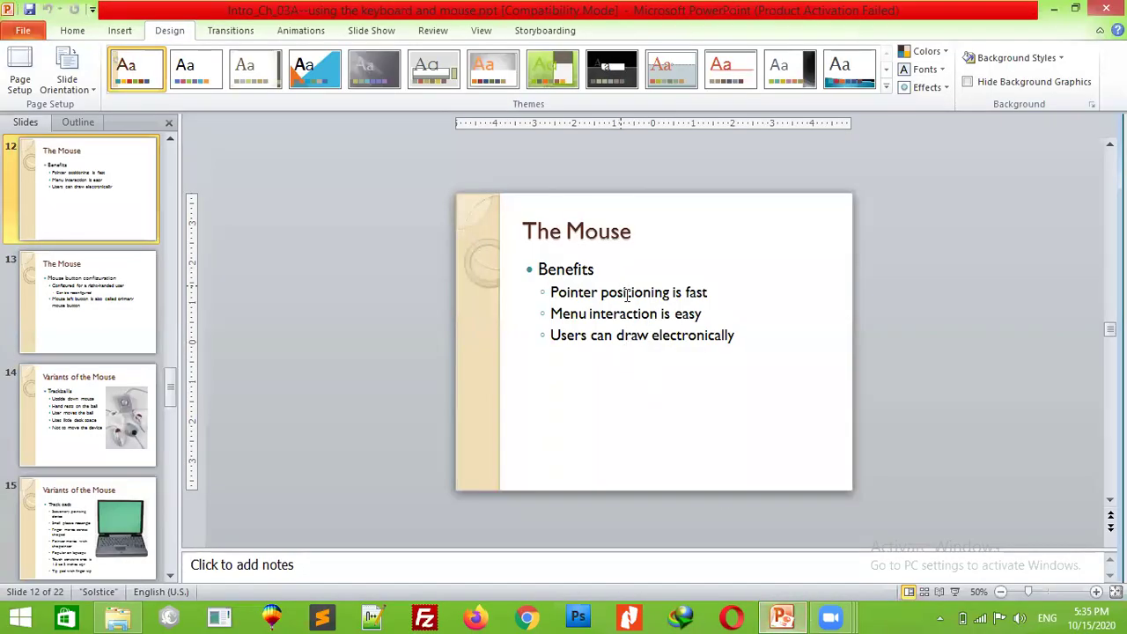
pyautogui.click(88, 315)
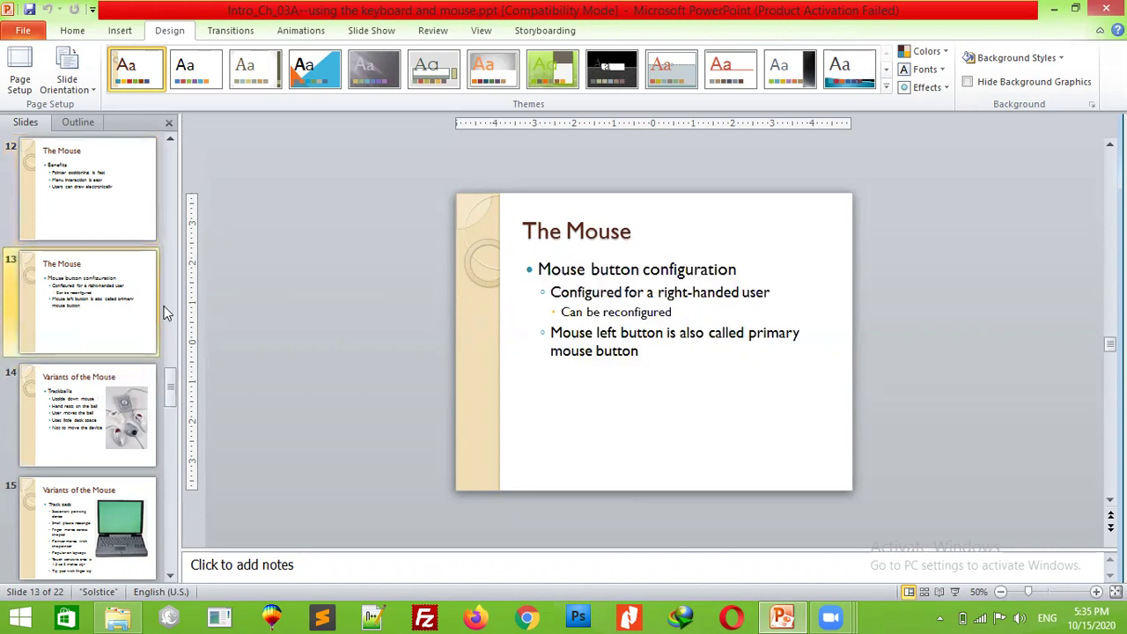
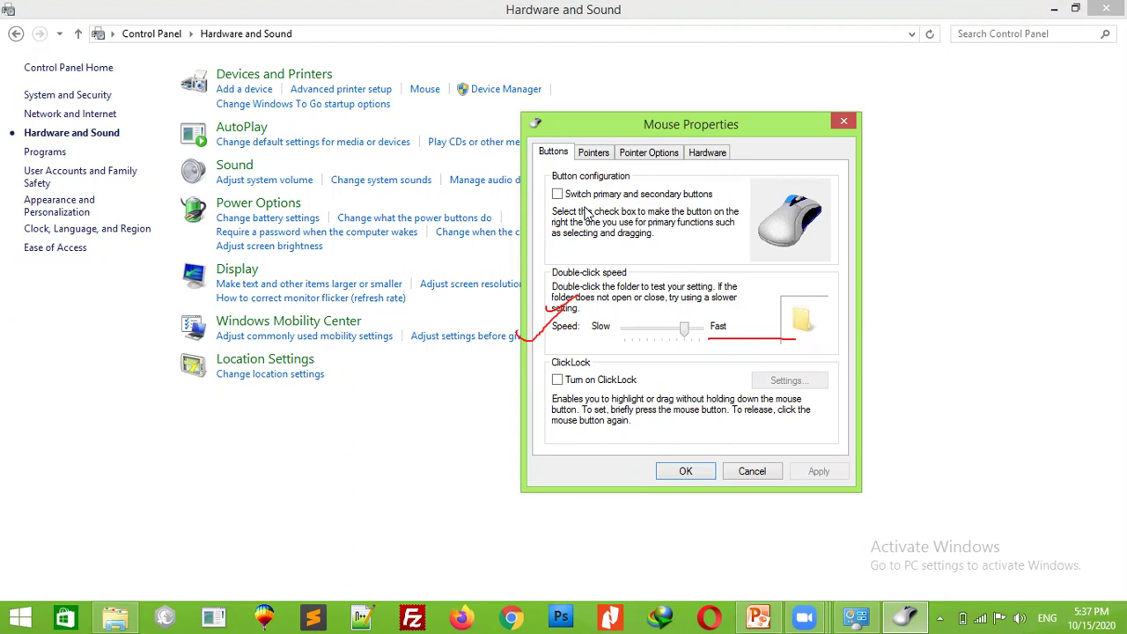
# - Enable the option Switch primary and secondary buttons in Mouse Properties and disable it again
pyautogui.click(557, 195)
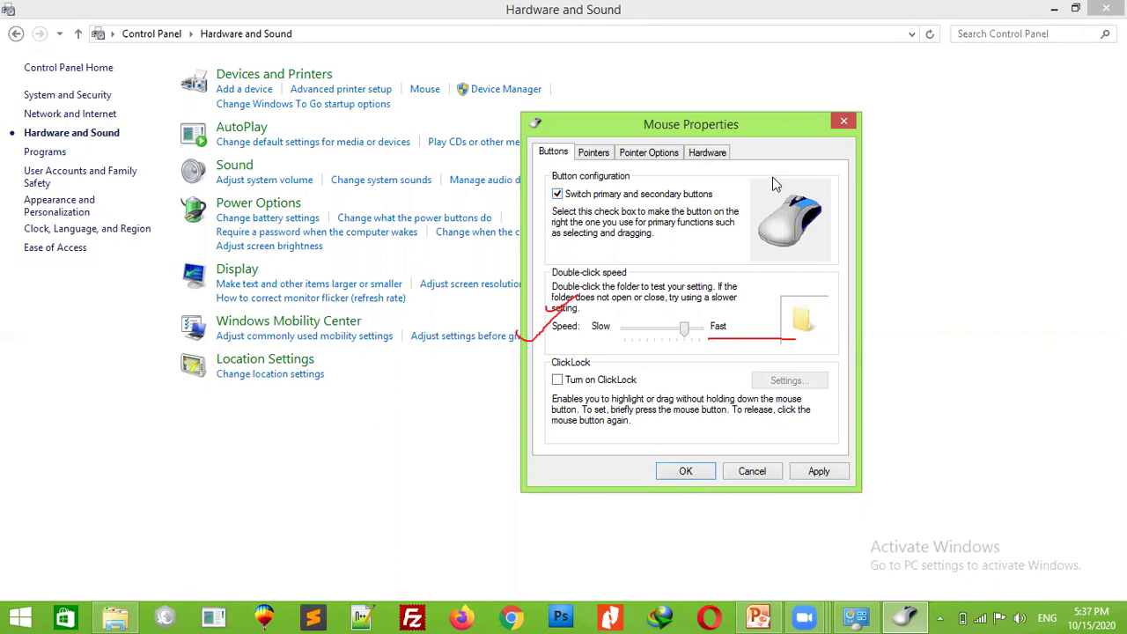
pyautogui.click(558, 194)
# - Try several double-click speeds in Mouse Properties and leave the speed near the Slow end
pyautogui.moveTo(685, 328); pyautogui.dragTo(651, 333)
pyautogui.moveTo(648, 333); pyautogui.dragTo(678, 336)
pyautogui.click(666, 326)
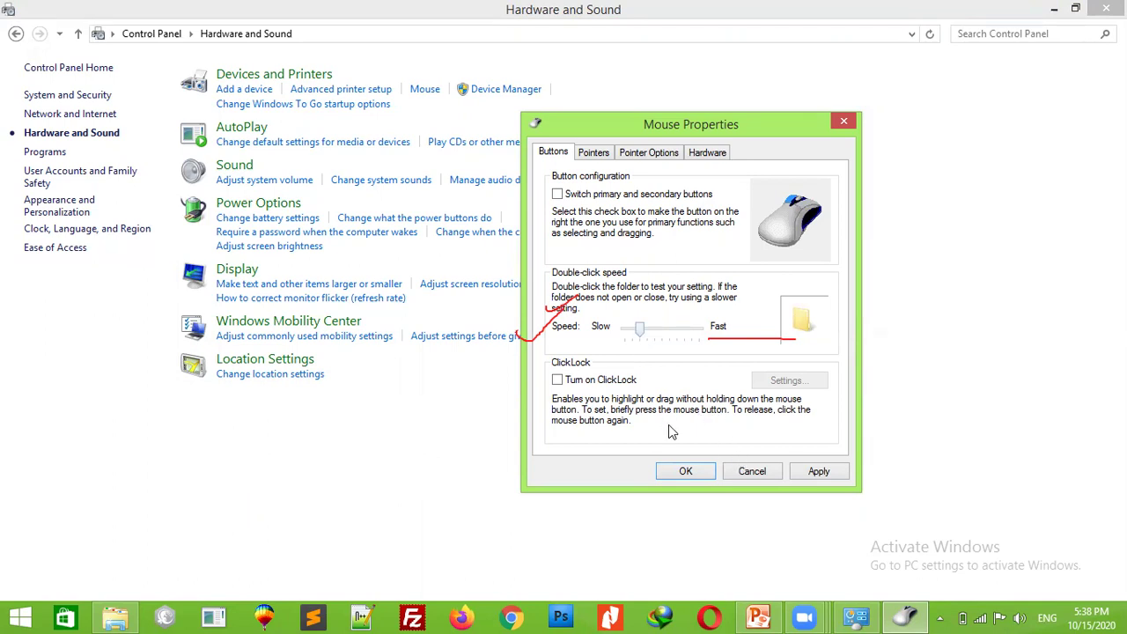
# - Apply the new double-click speed, close Mouse Properties and return to the PowerPoint presentation
pyautogui.click(810, 472)
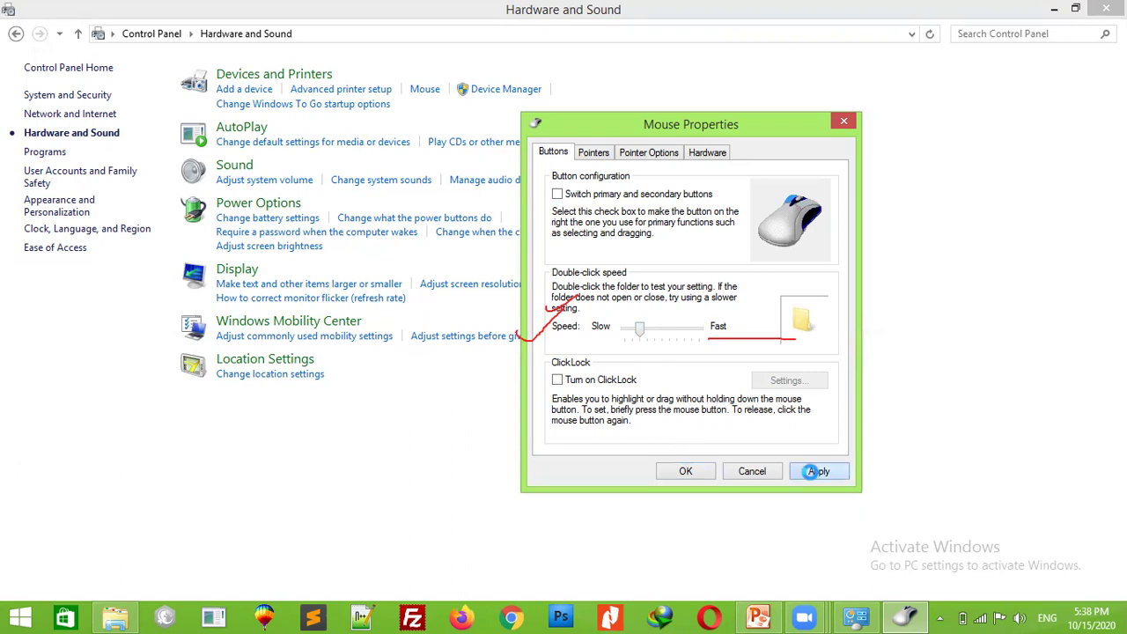
pyautogui.click(679, 472)
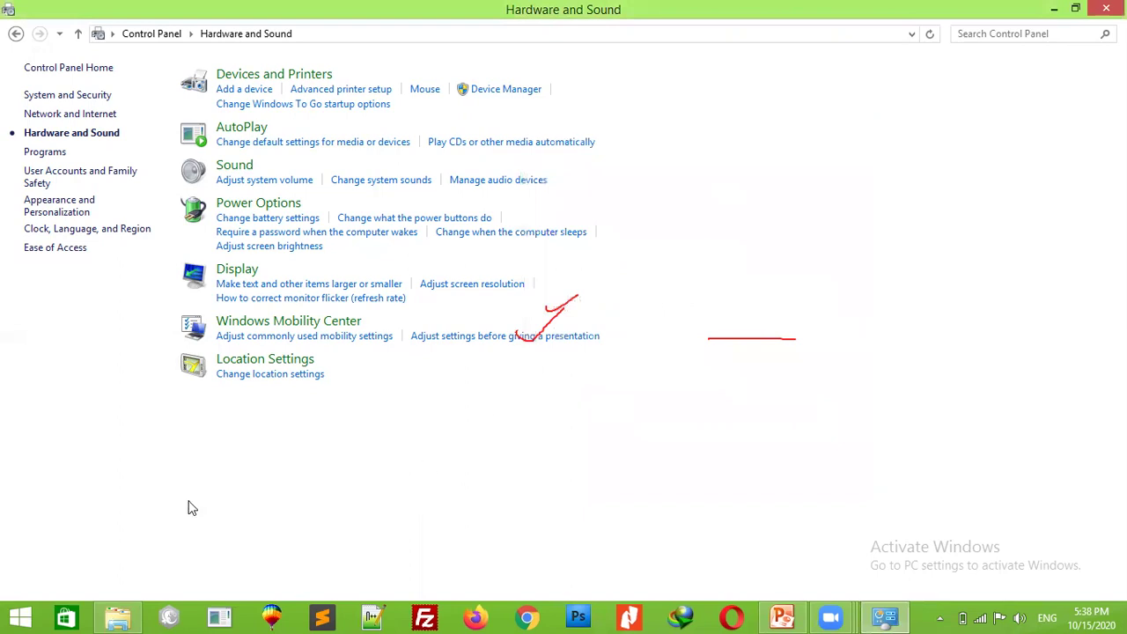
pyautogui.click(898, 617)
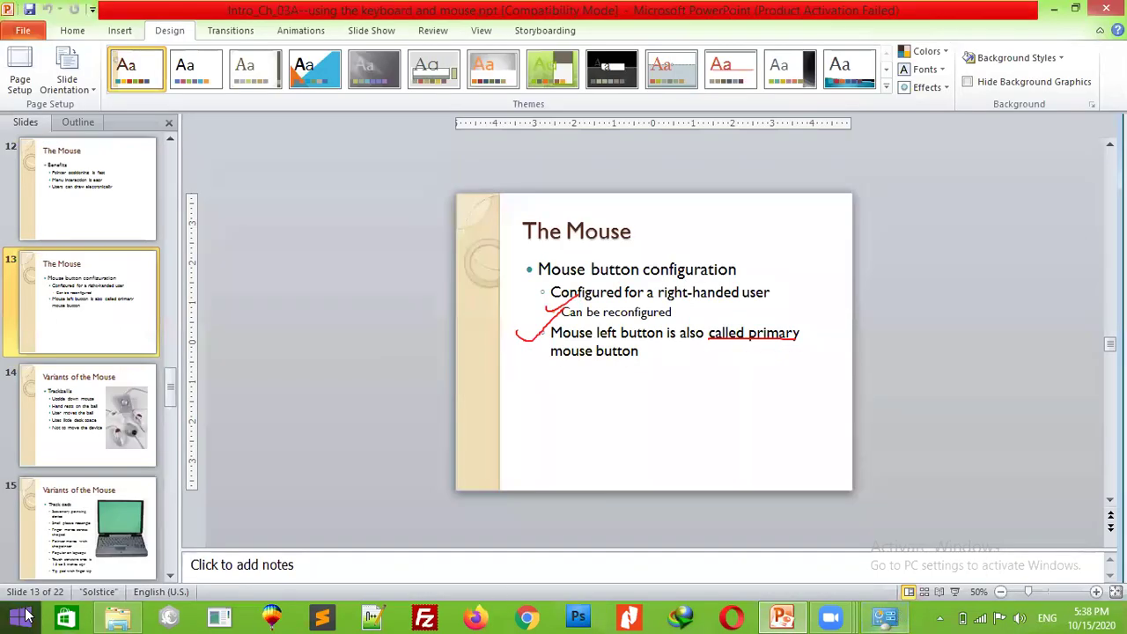
# - Open Mouse Properties from Hardware and Sound in Control Panel and set the double-click speed near the Fast end
pyautogui.rightClick(25, 616)
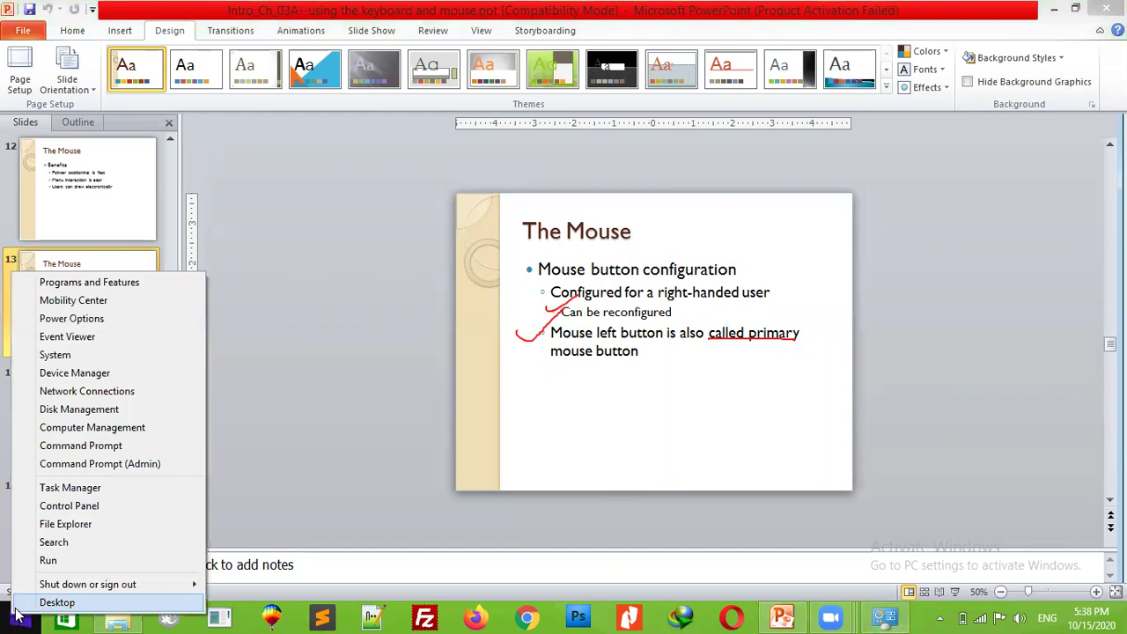
pyautogui.click(61, 507)
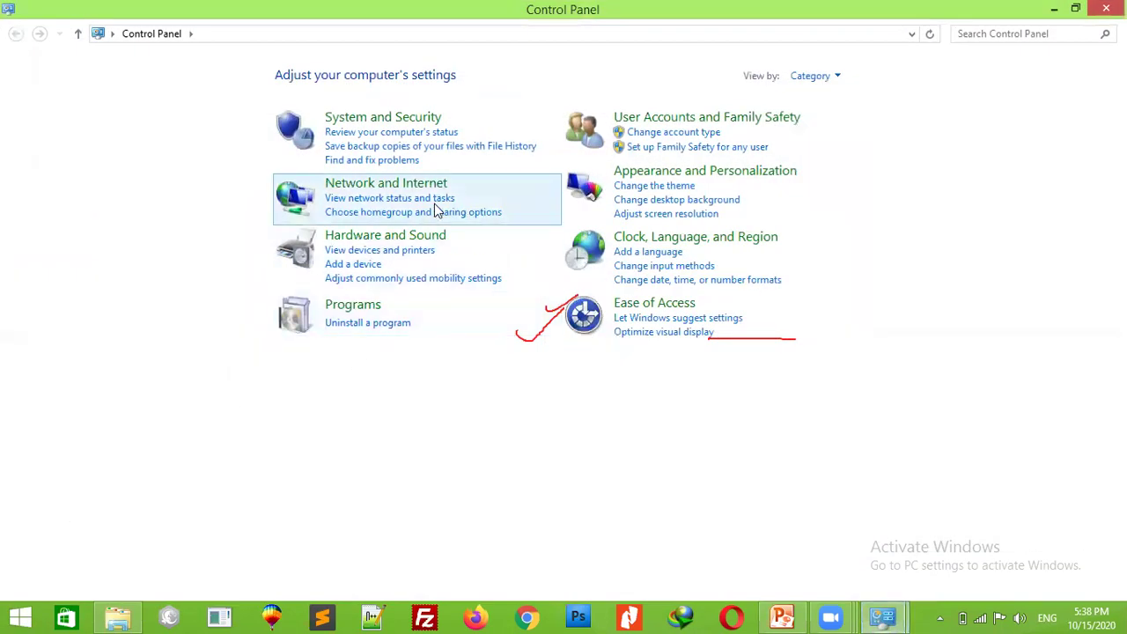
pyautogui.click(366, 239)
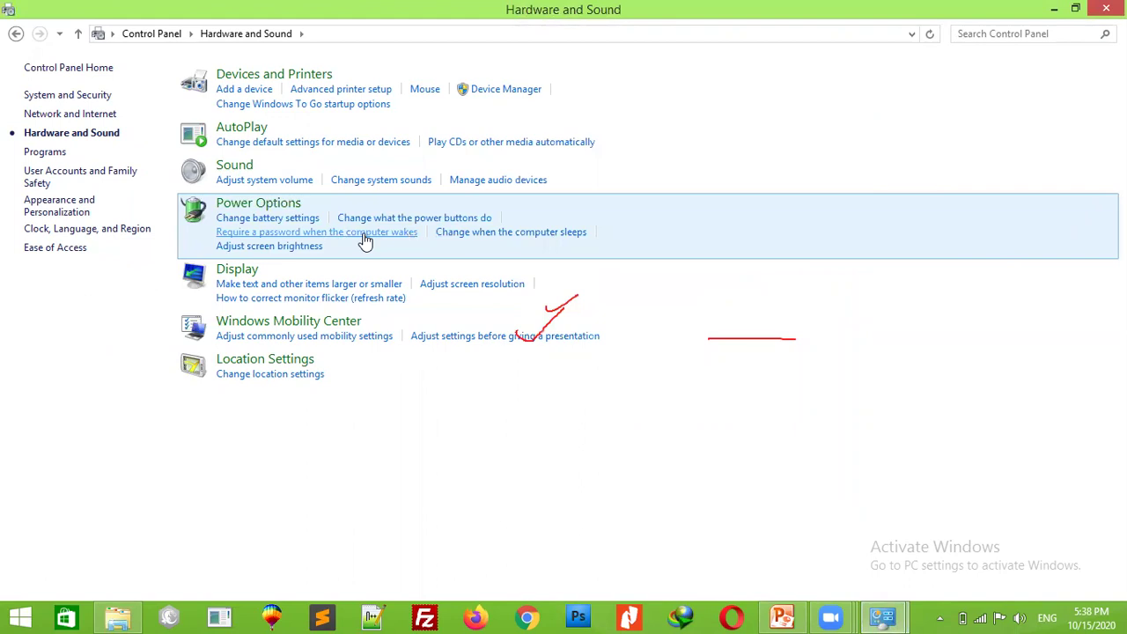
pyautogui.click(425, 90)
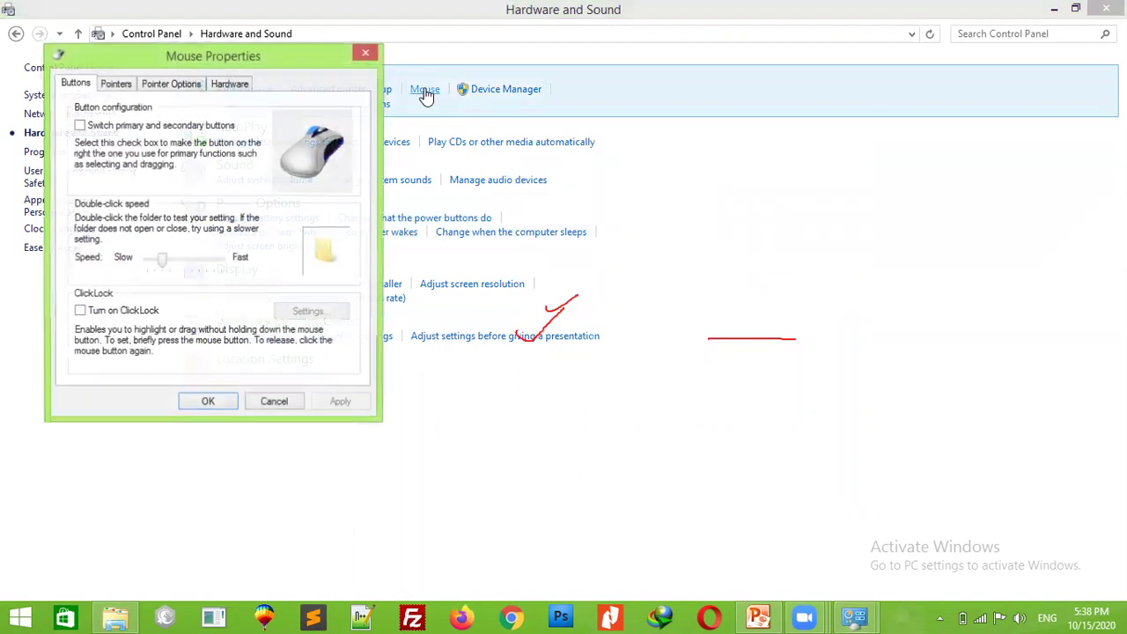
pyautogui.moveTo(162, 267); pyautogui.dragTo(206, 264)
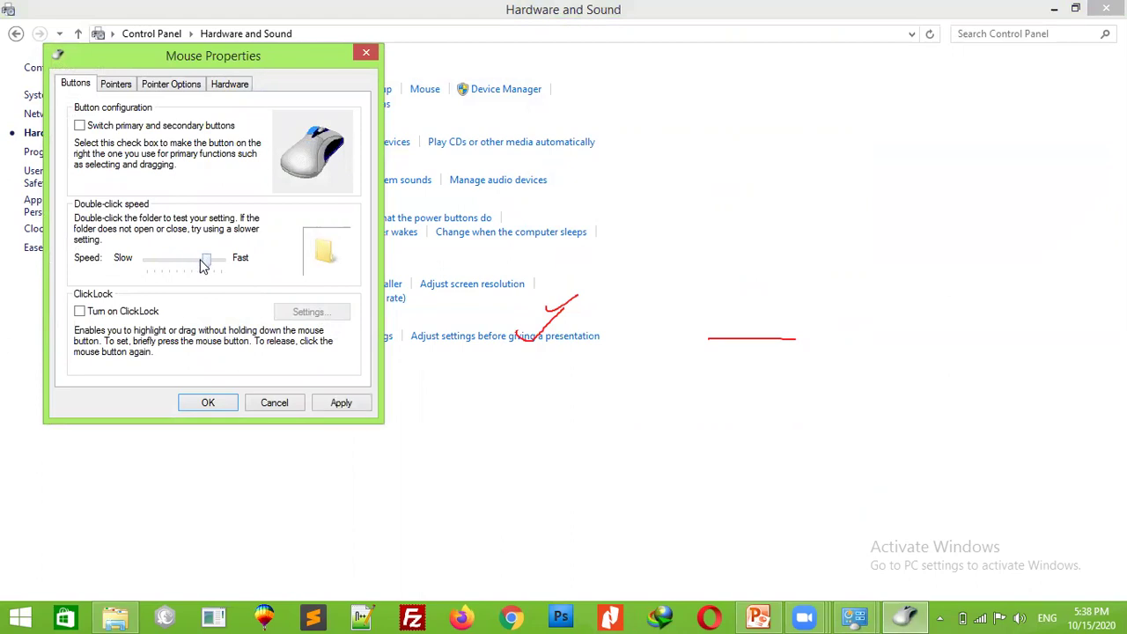
# - Show the pointer list in Mouse Properties, select Working In Background, and apply and confirm the mouse settings
pyautogui.click(115, 85)
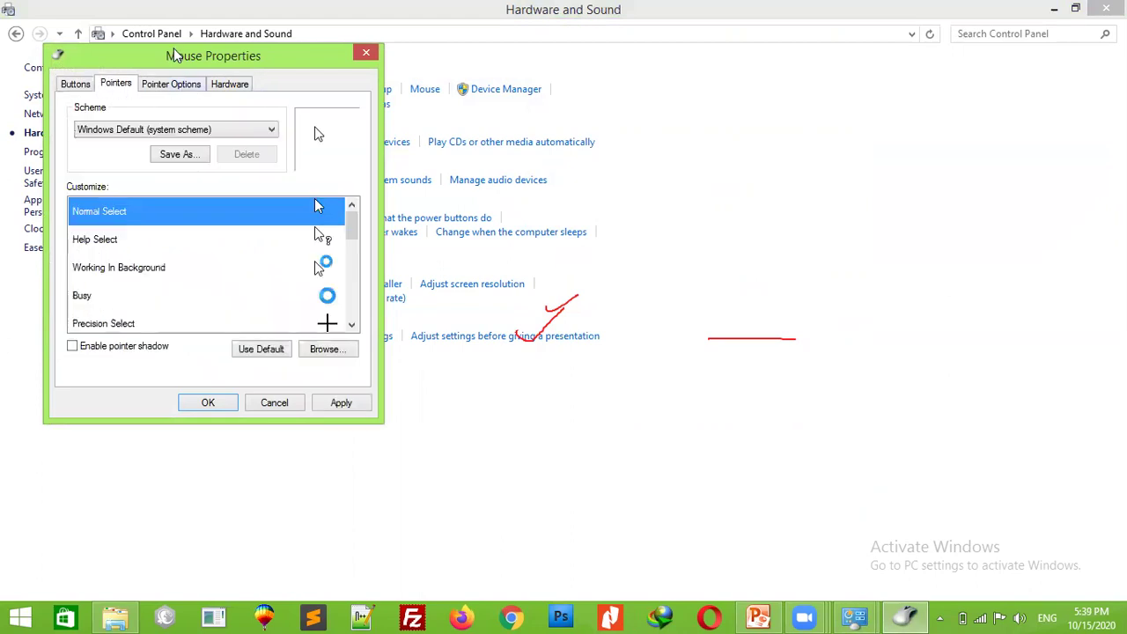
pyautogui.moveTo(176, 56); pyautogui.dragTo(648, 124)
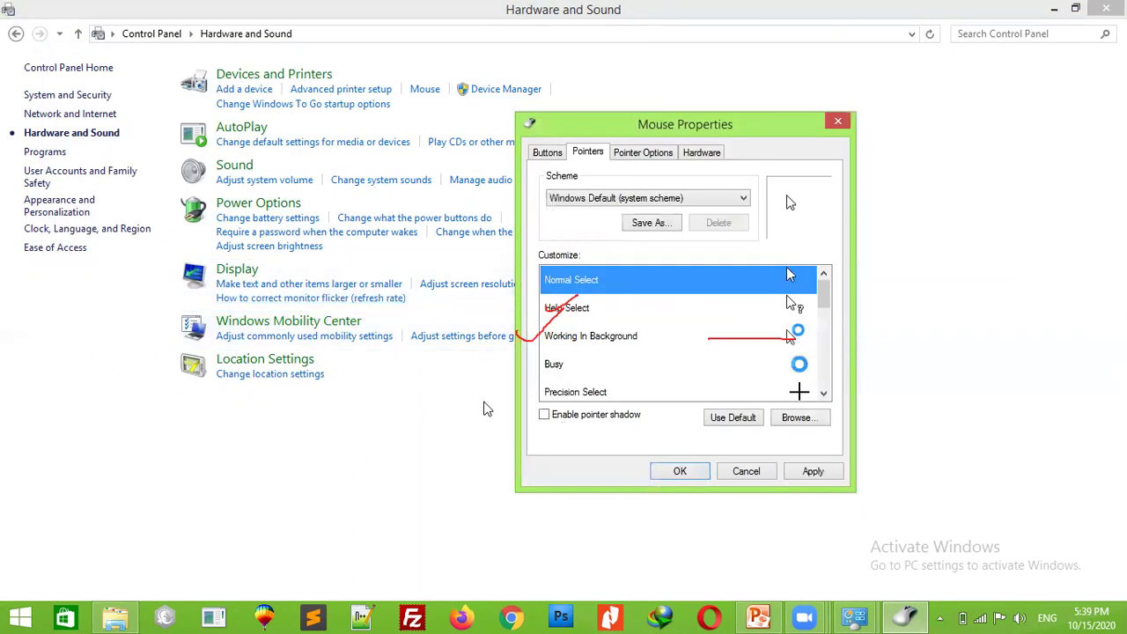
pyautogui.click(791, 335)
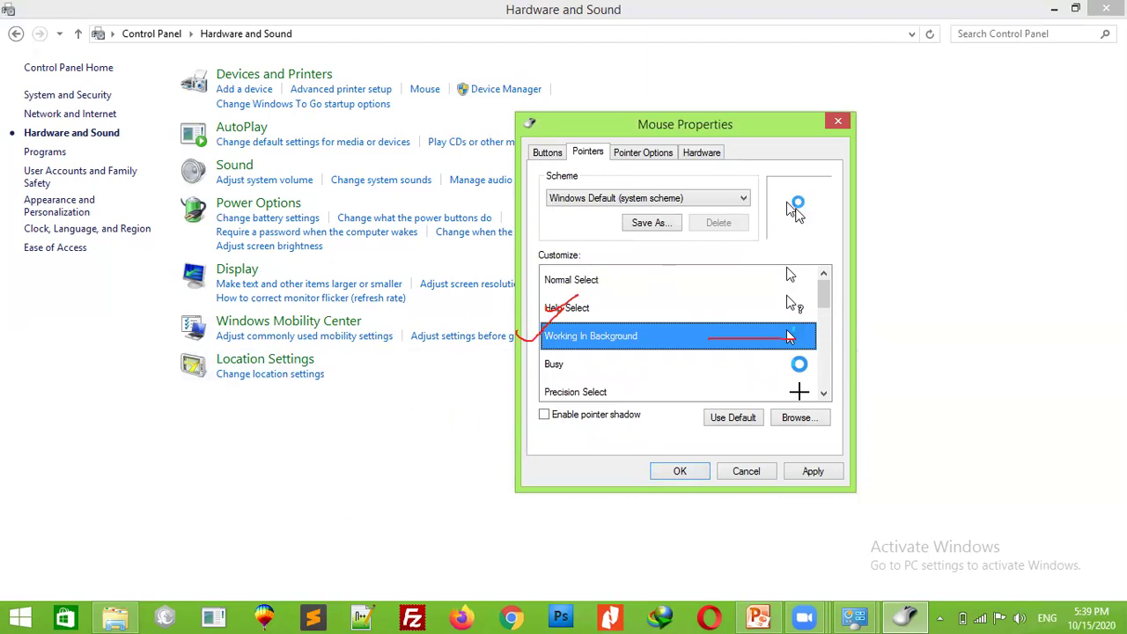
pyautogui.click(801, 471)
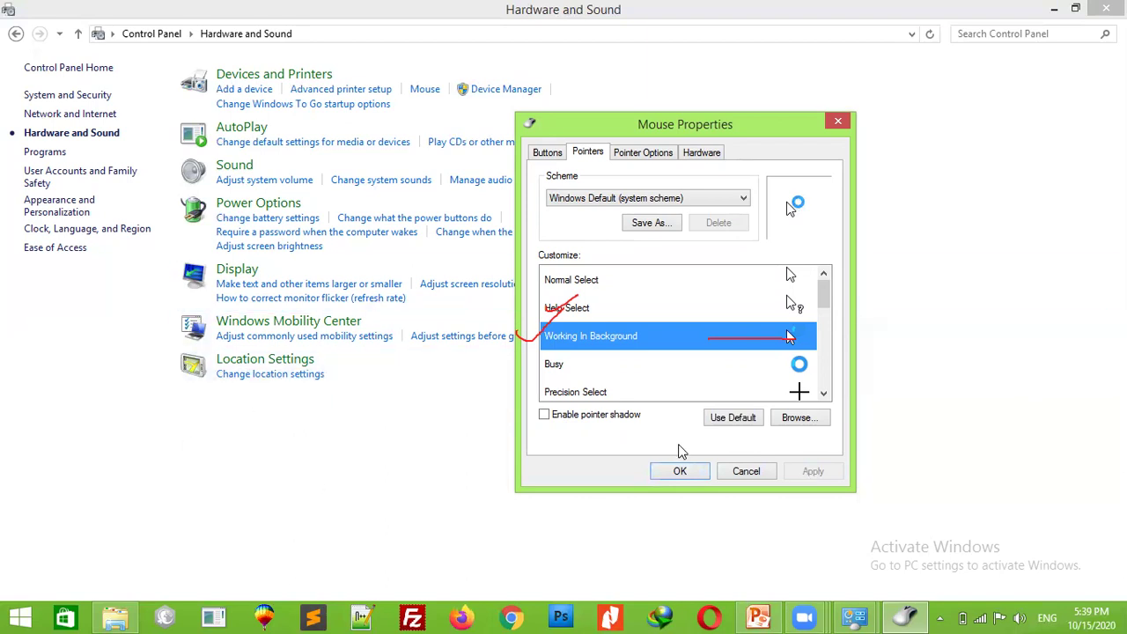
pyautogui.click(680, 470)
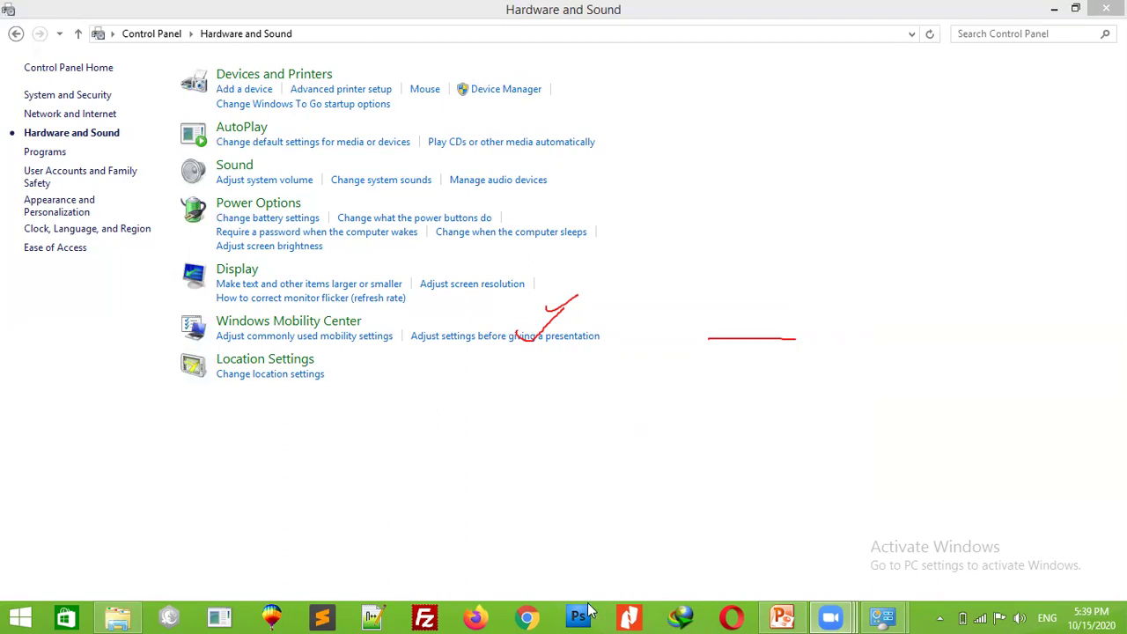
# - Reopen Mouse Properties from Hardware and Sound, preview the Precision Select pointer and confirm the dialog
pyautogui.moveTo(876, 616)
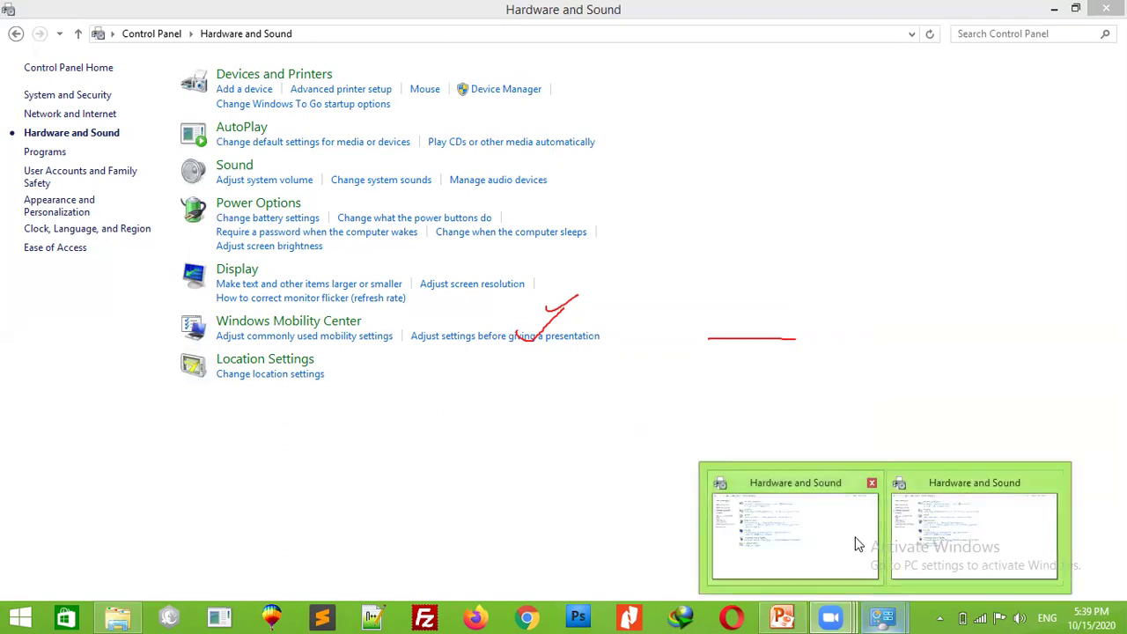
pyautogui.click(964, 535)
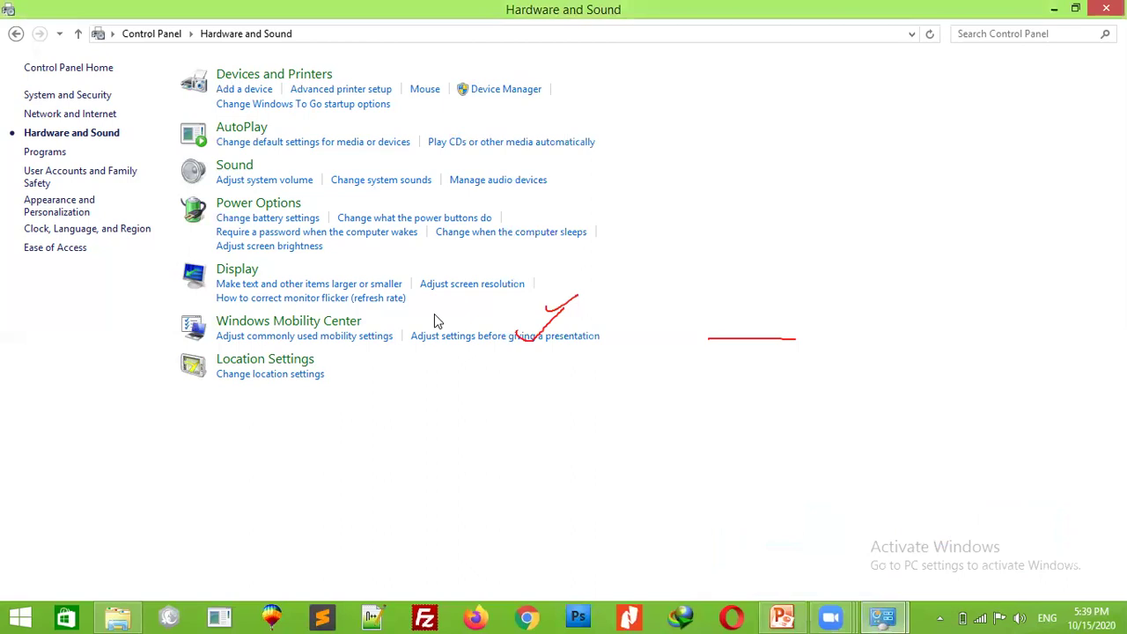
pyautogui.click(426, 90)
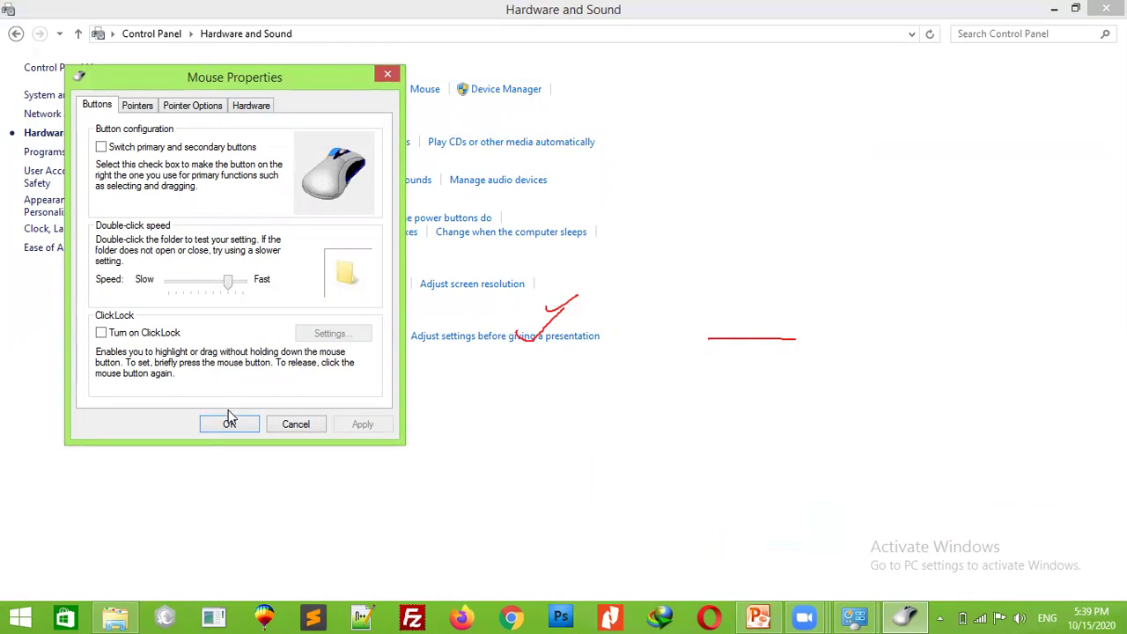
pyautogui.click(138, 108)
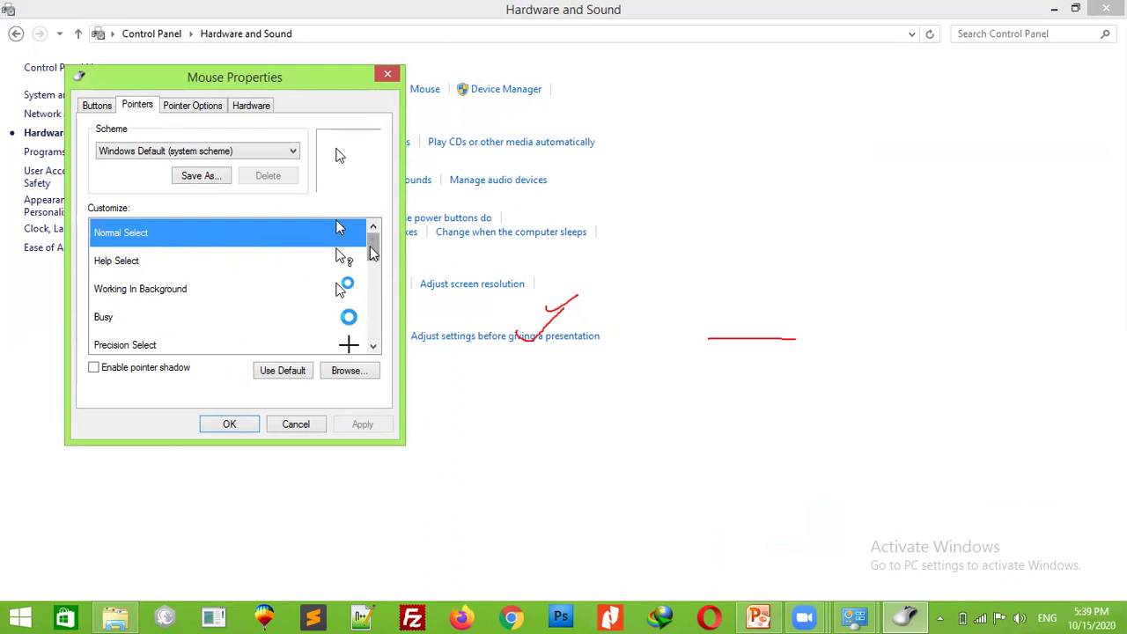
pyautogui.moveTo(375, 255); pyautogui.dragTo(374, 267)
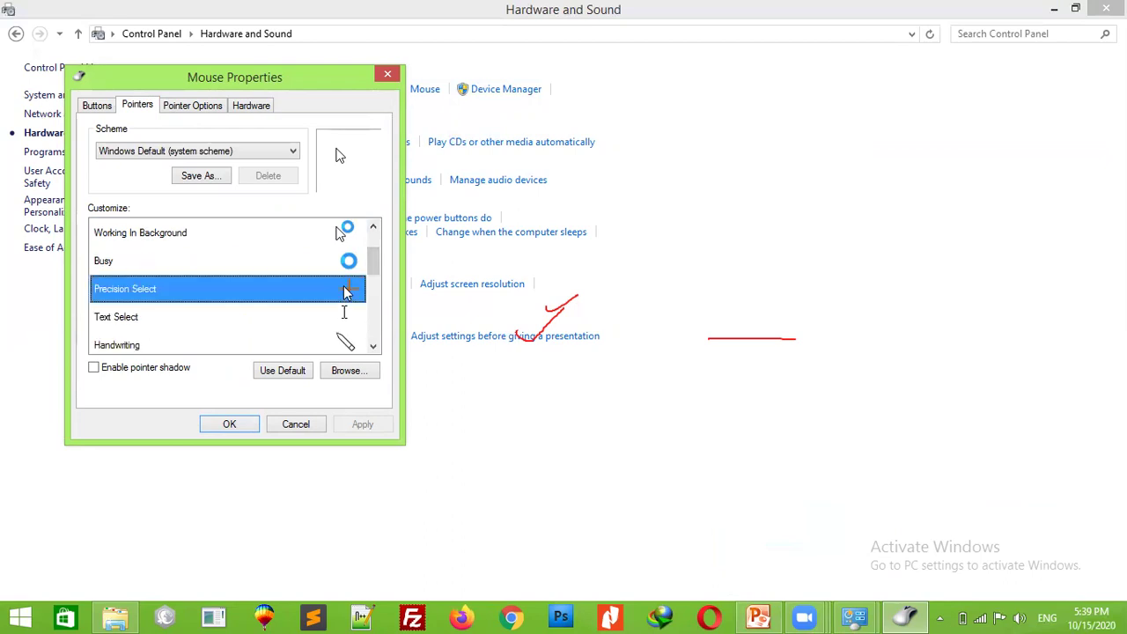
pyautogui.click(348, 290)
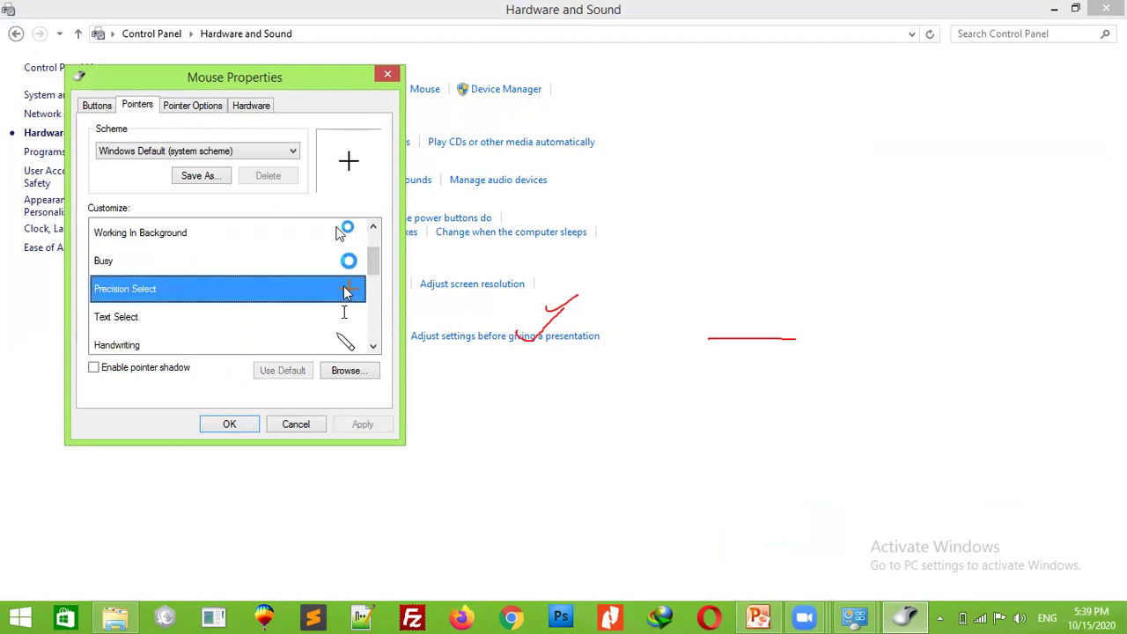
pyautogui.click(231, 430)
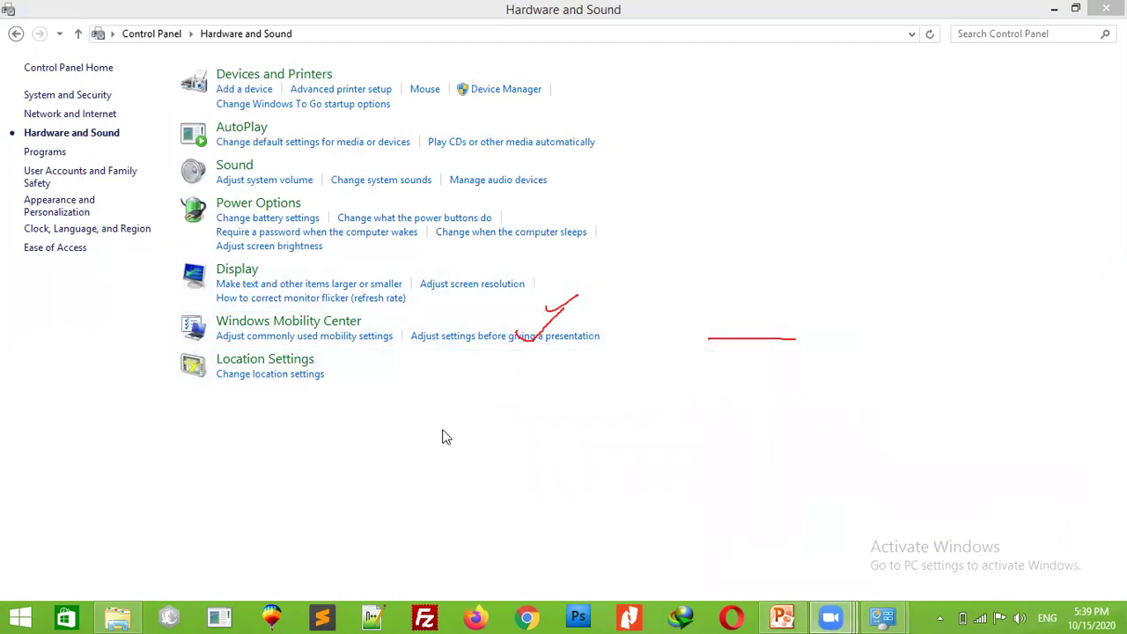
# - Switch between the two open Hardware and Sound windows
pyautogui.moveTo(888, 616)
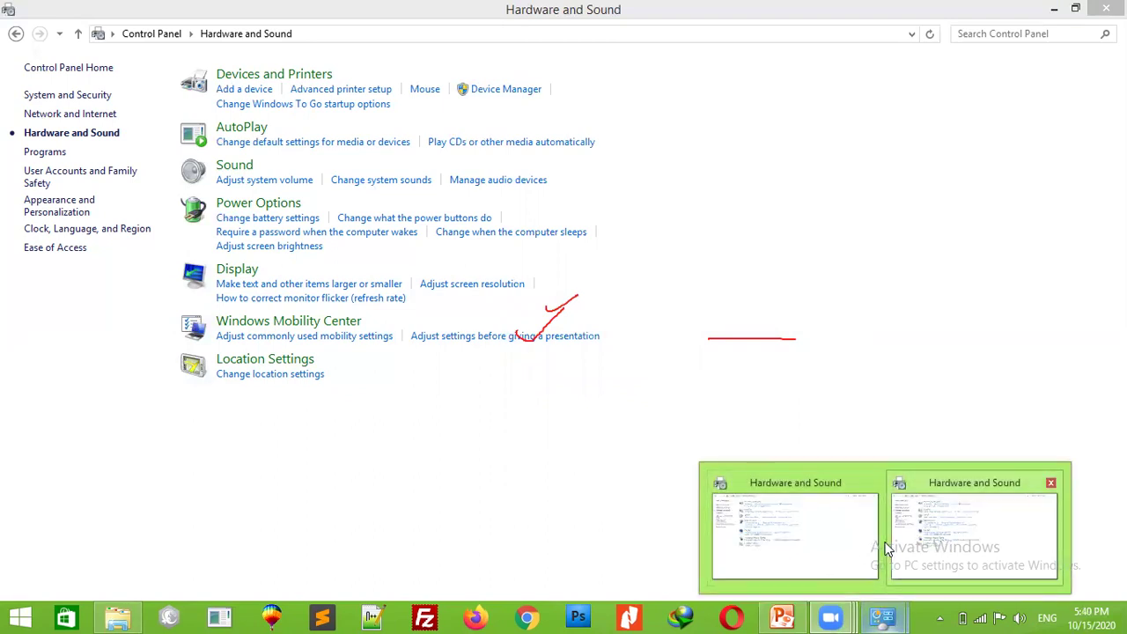
pyautogui.click(949, 539)
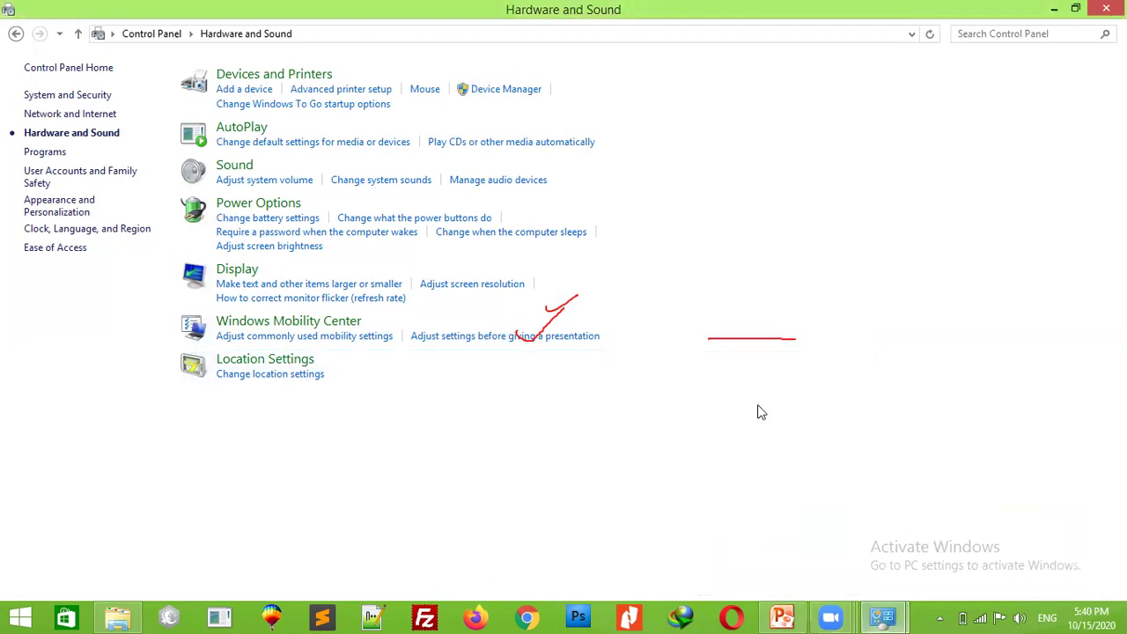
pyautogui.moveTo(891, 614)
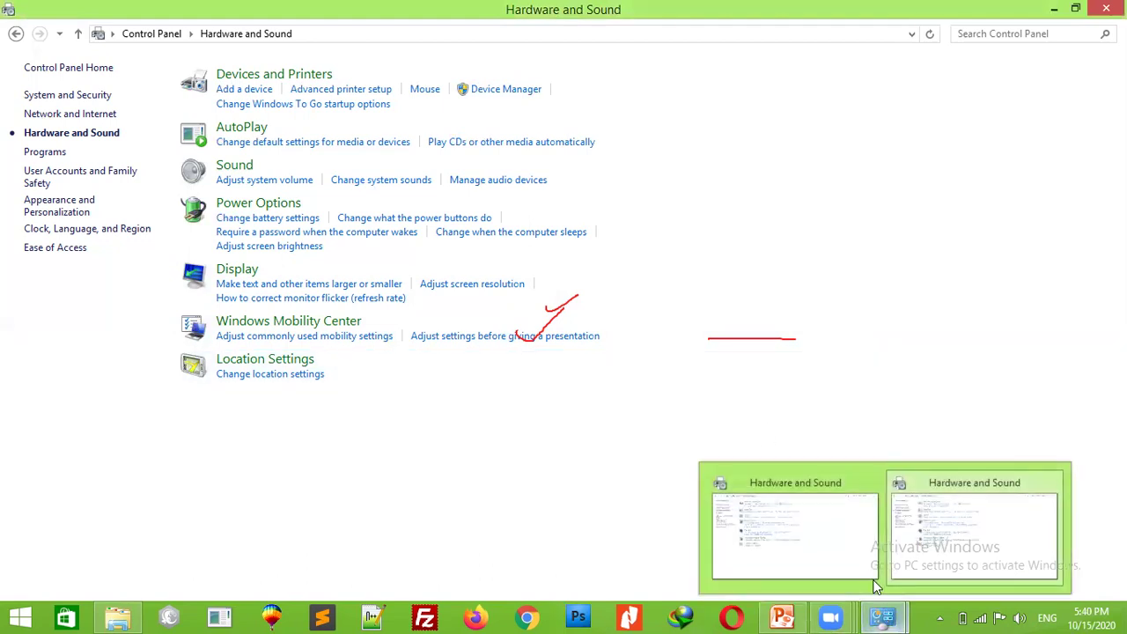
pyautogui.click(821, 516)
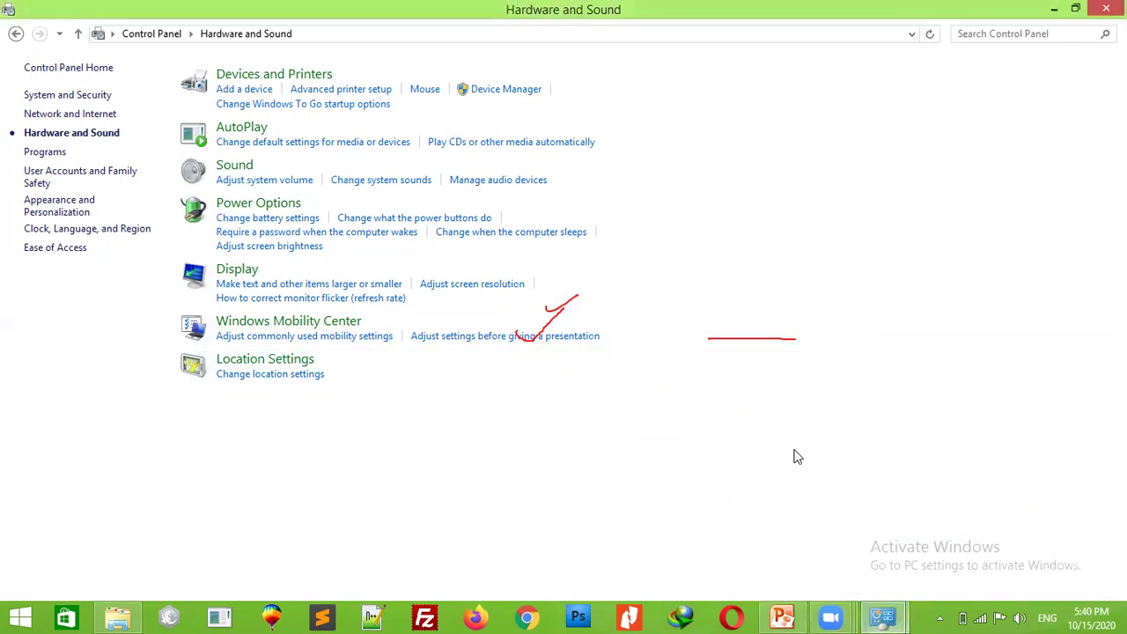
# - Reopen Mouse Properties, select the Normal Select pointer, and turn Enable pointer shadow on and off again
pyautogui.click(424, 89)
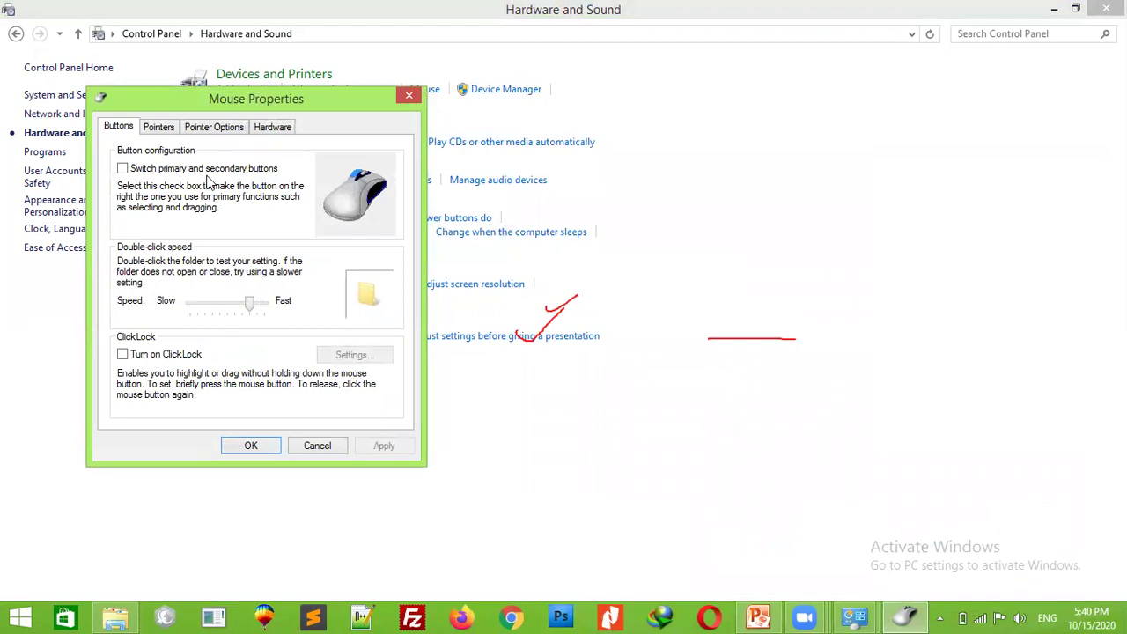
pyautogui.click(157, 128)
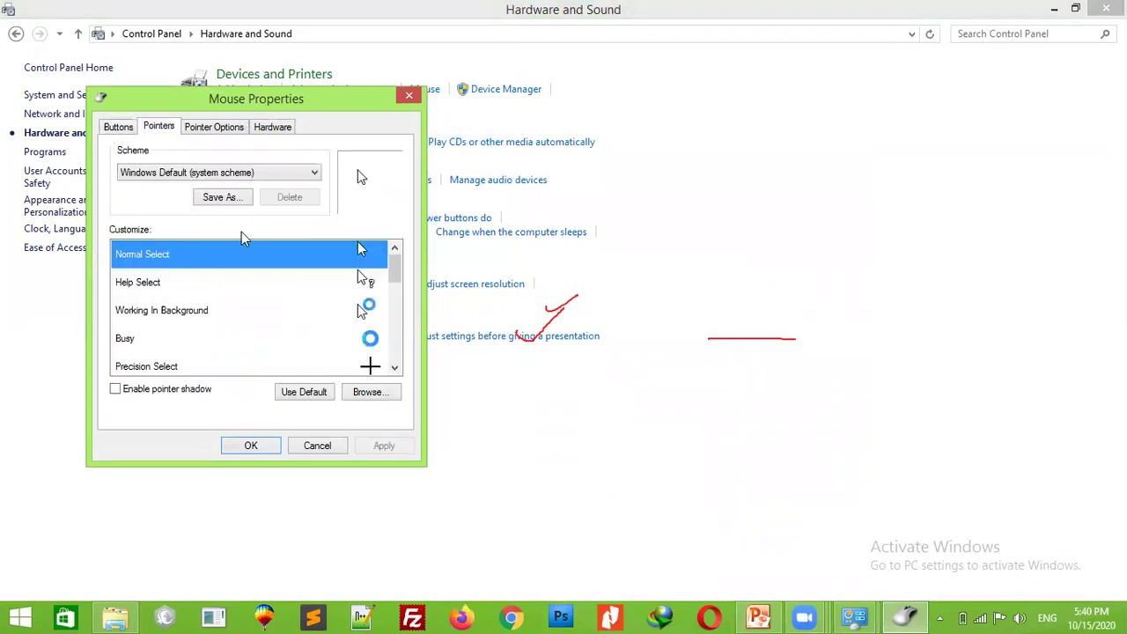
pyautogui.click(307, 255)
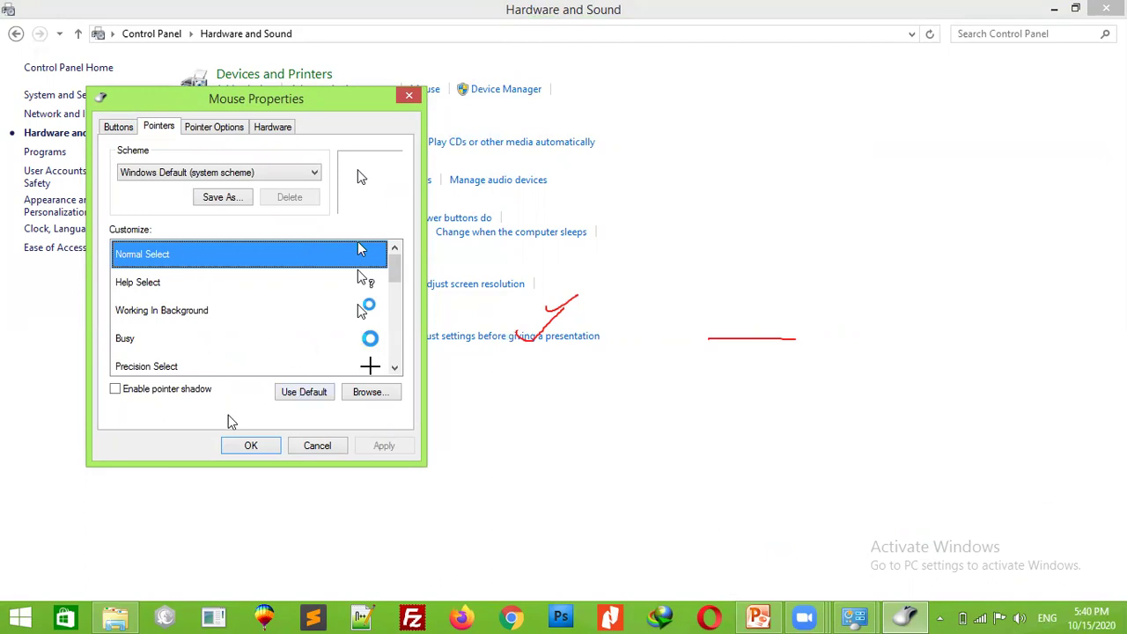
pyautogui.click(115, 389)
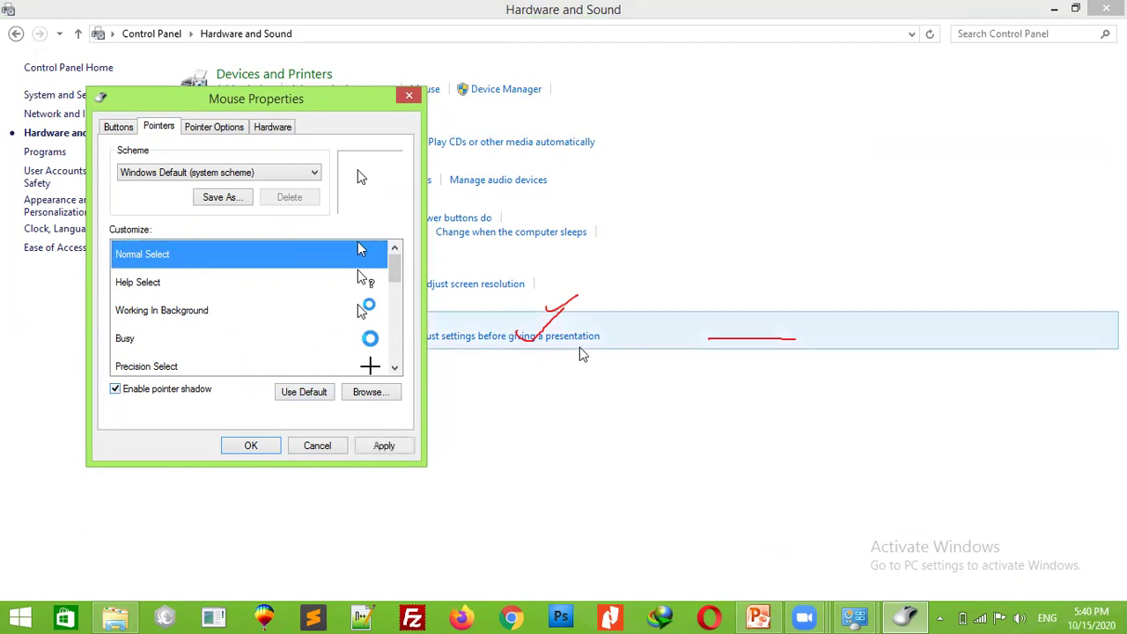
pyautogui.click(115, 389)
# - Configure the pointer options with a pointer speed closer to Fast, Display pointer trails enabled and Hide pointer while typing disabled
pyautogui.click(208, 130)
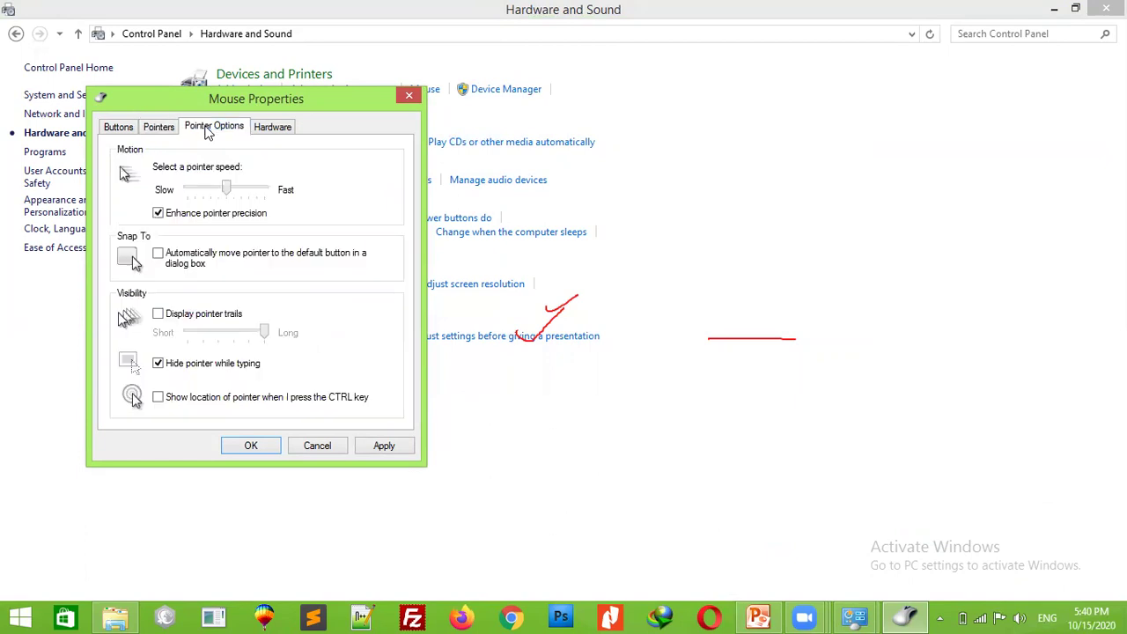
pyautogui.click(215, 190)
pyautogui.moveTo(203, 193); pyautogui.dragTo(197, 194)
pyautogui.moveTo(195, 191); pyautogui.dragTo(242, 195)
pyautogui.click(158, 314)
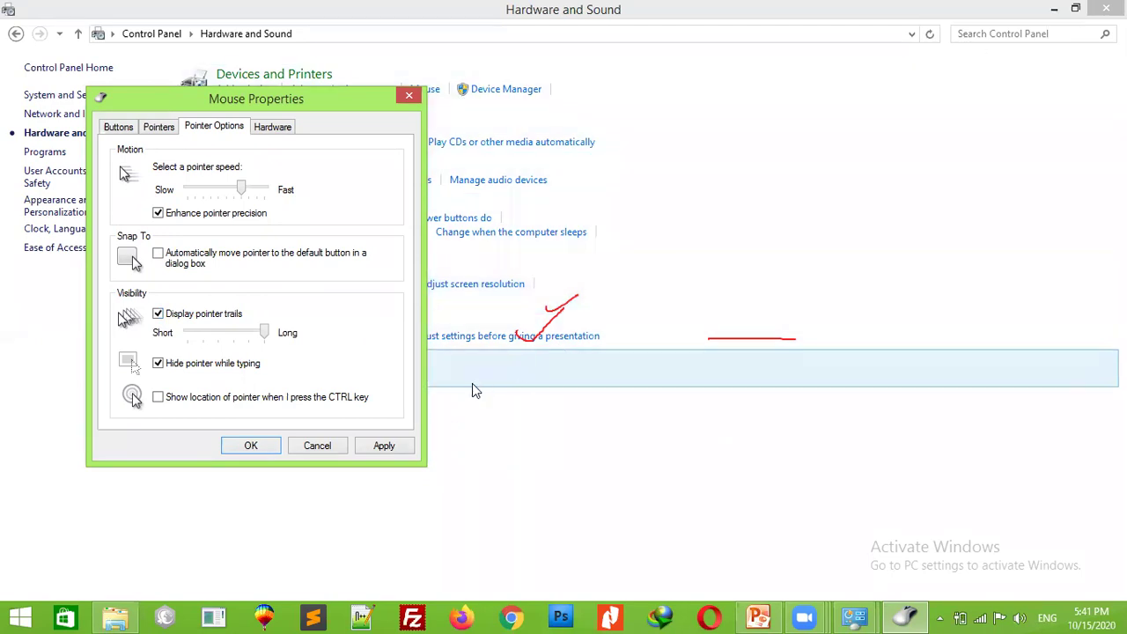
pyautogui.click(159, 365)
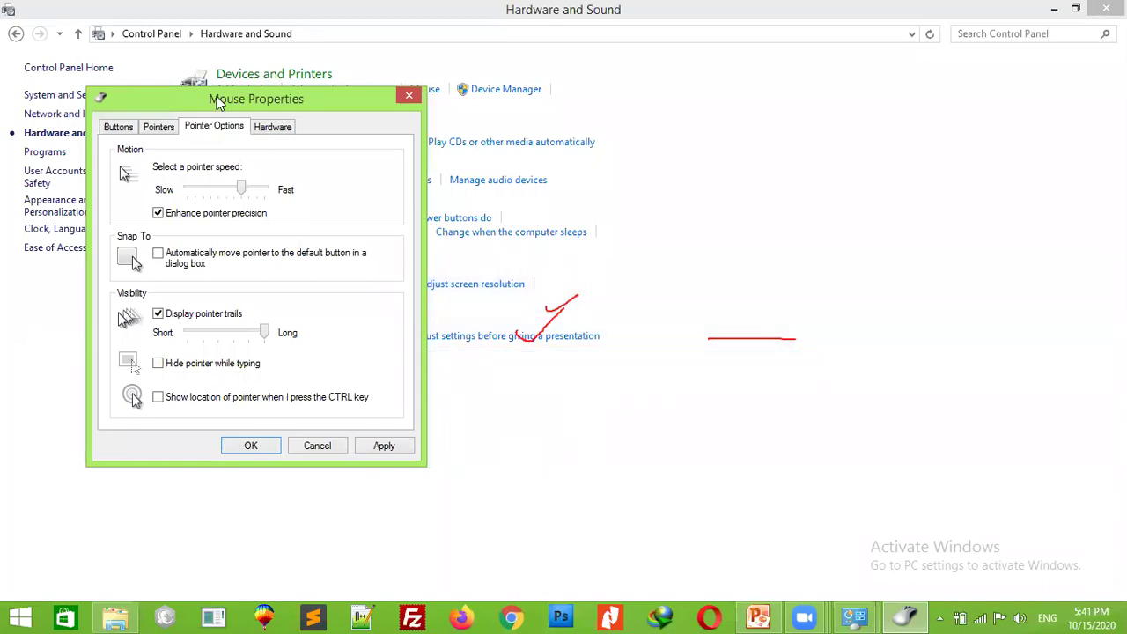
# - View the mouse's hardware details and button settings, cancel Mouse Properties and return to the PowerPoint presentation
pyautogui.click(274, 129)
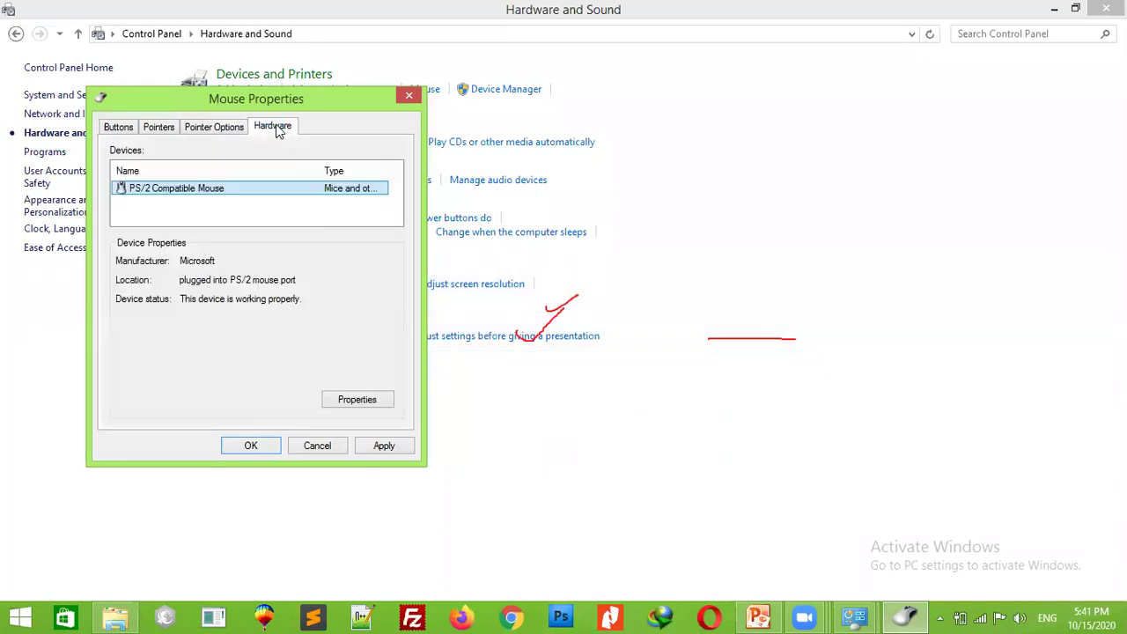
pyautogui.click(119, 128)
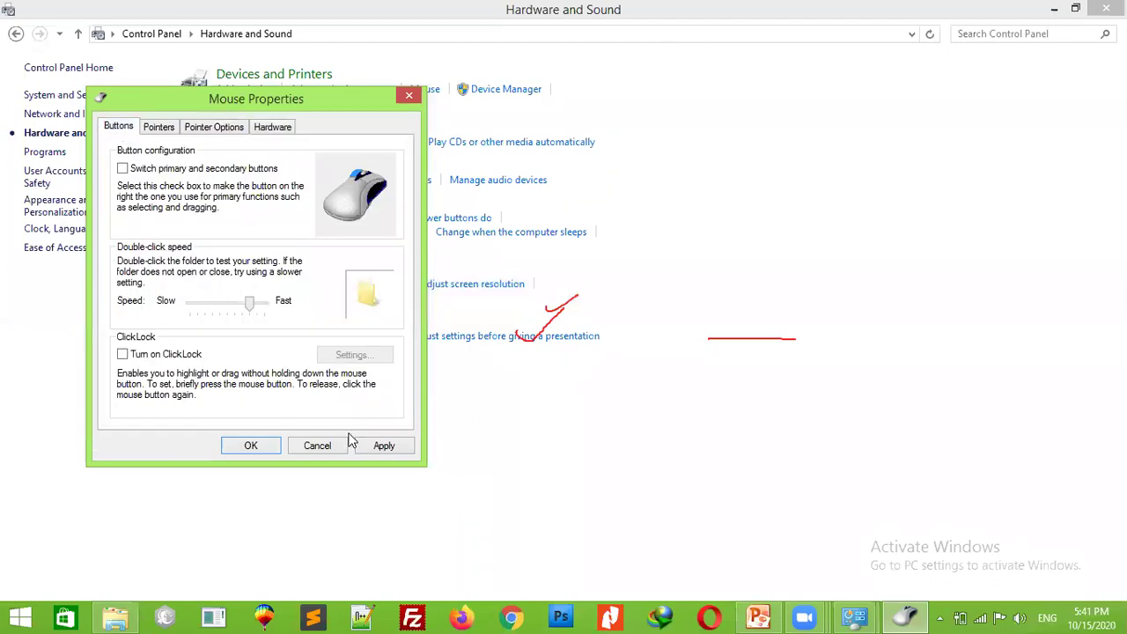
pyautogui.click(315, 442)
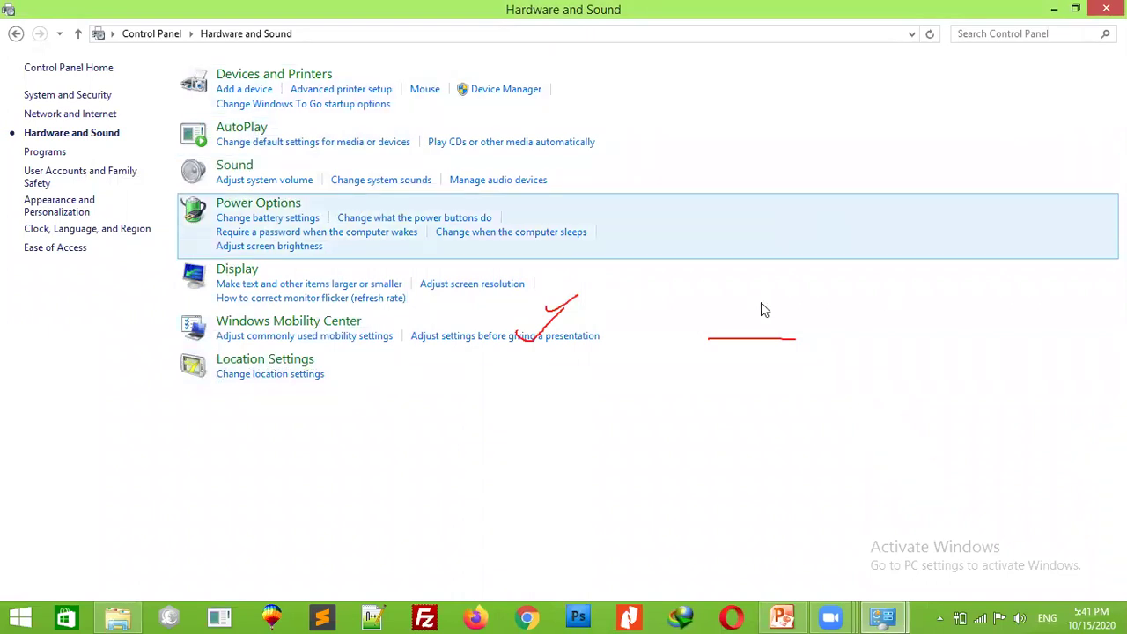
pyautogui.click(781, 617)
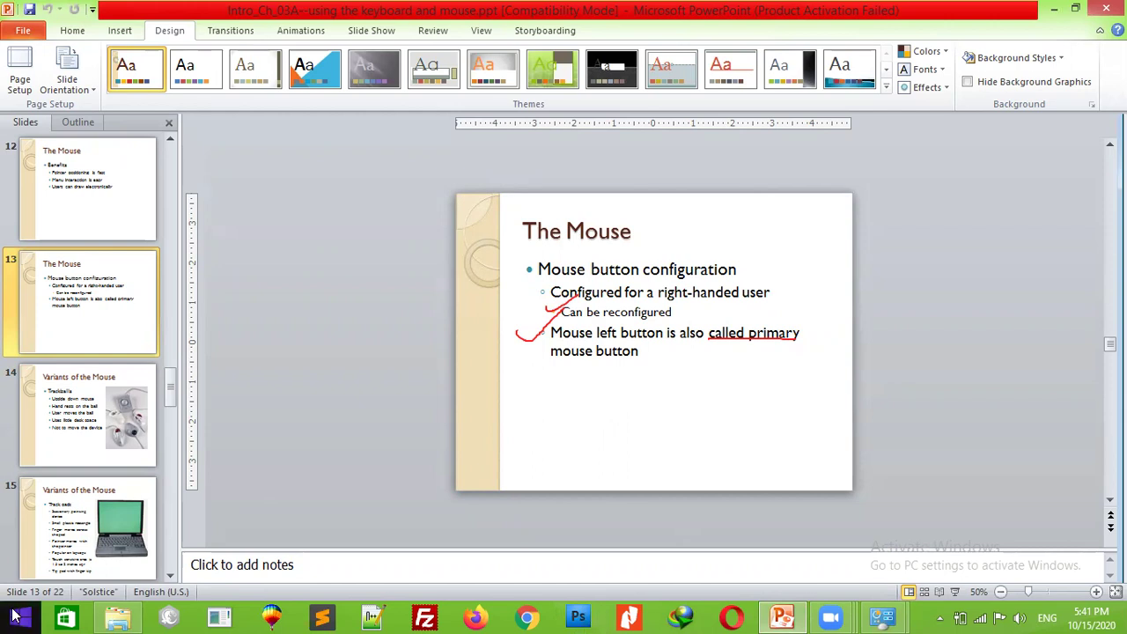
# - Open Mouse Properties from the Hardware and Sound category of Control Panel
pyautogui.rightClick(15, 619)
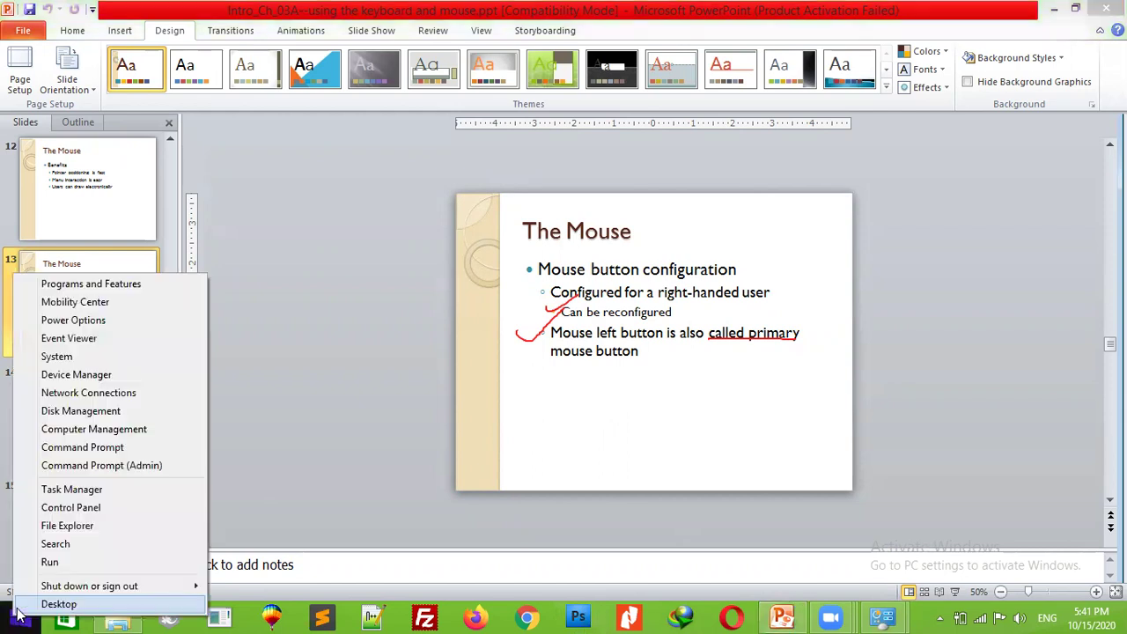
pyautogui.click(62, 509)
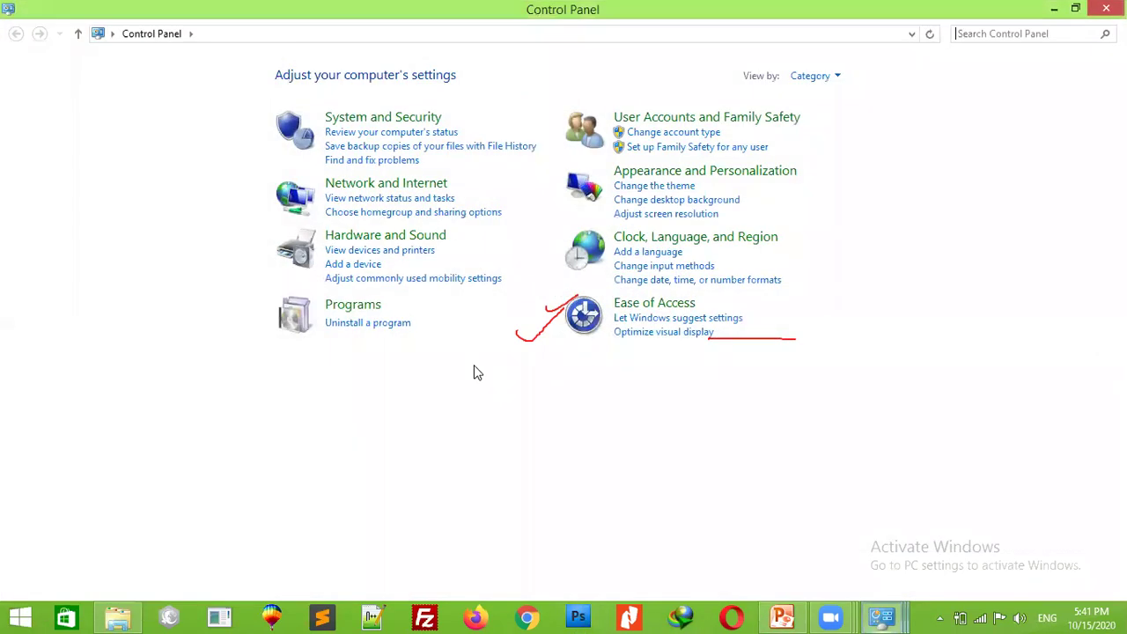
pyautogui.click(368, 243)
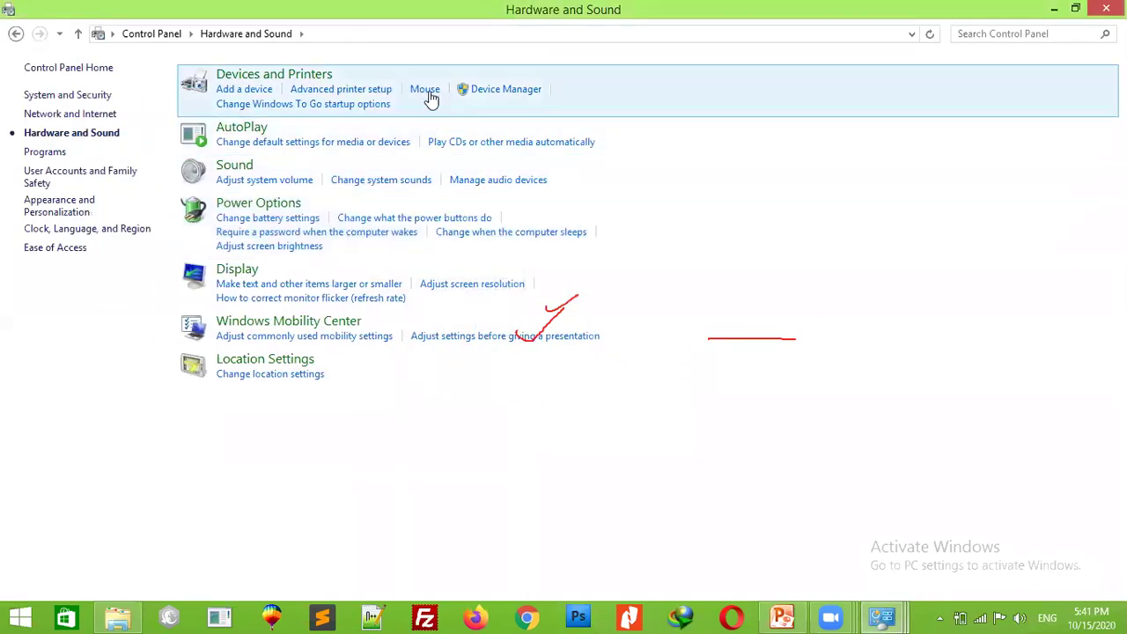
pyautogui.click(427, 91)
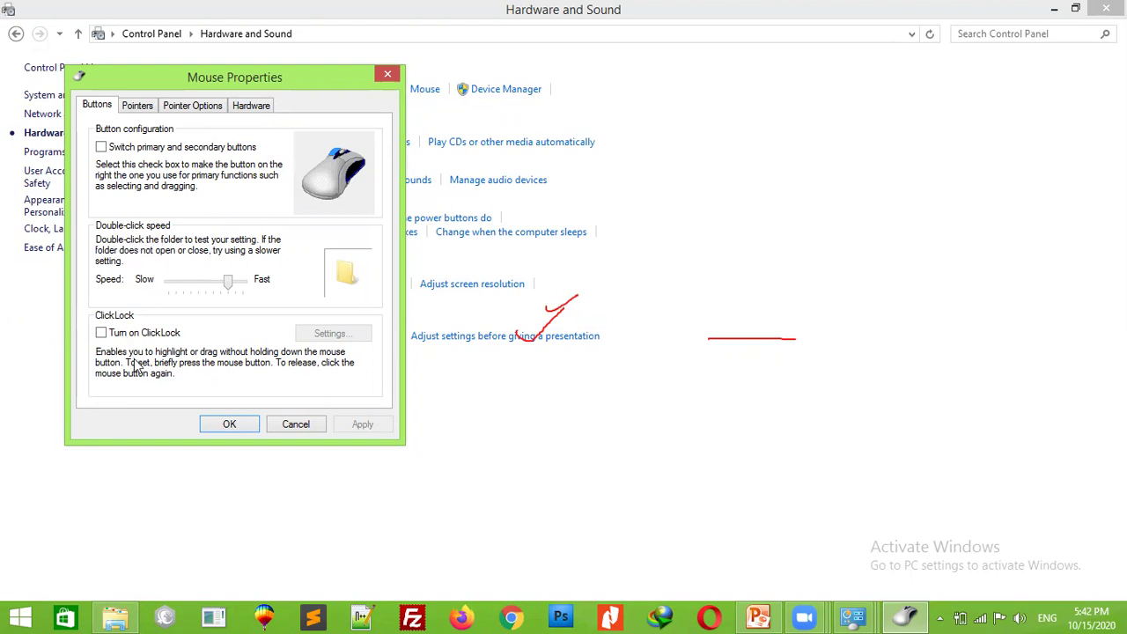
# - Review the pointer scheme and pointer option settings of the mouse, and close Mouse Properties without saving
pyautogui.click(132, 105)
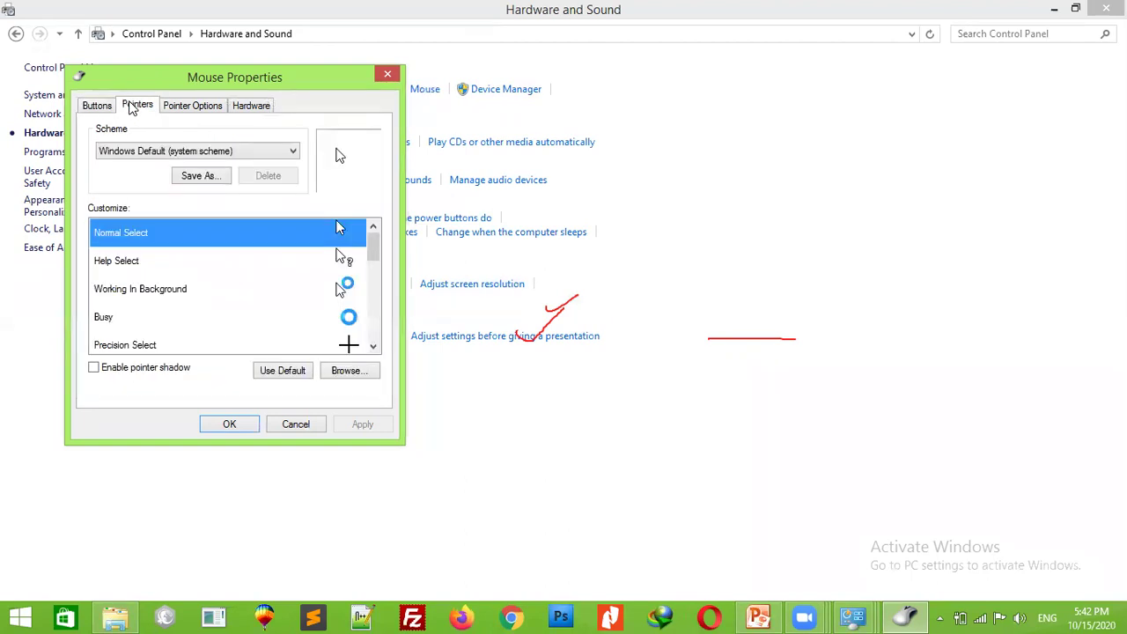
pyautogui.click(197, 108)
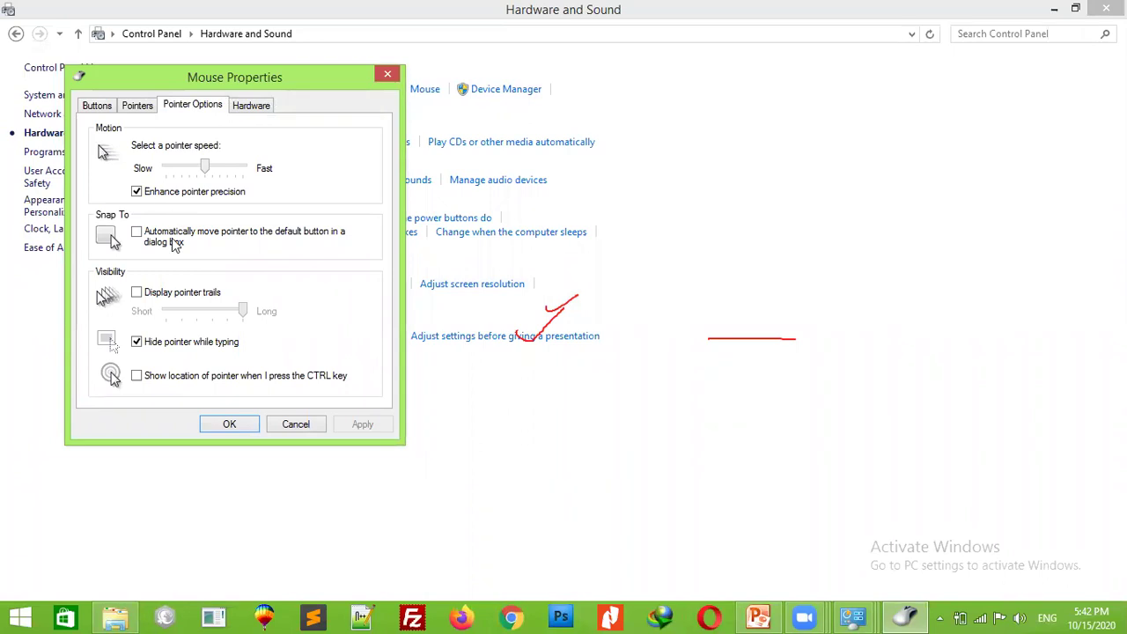
pyautogui.click(294, 423)
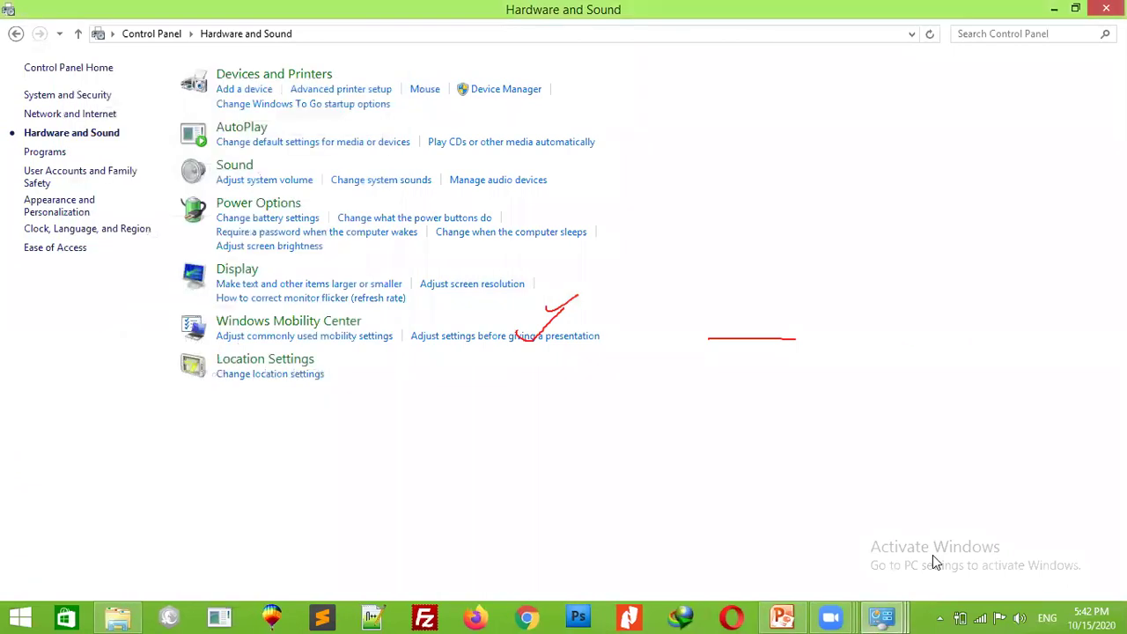
pyautogui.moveTo(841, 597)
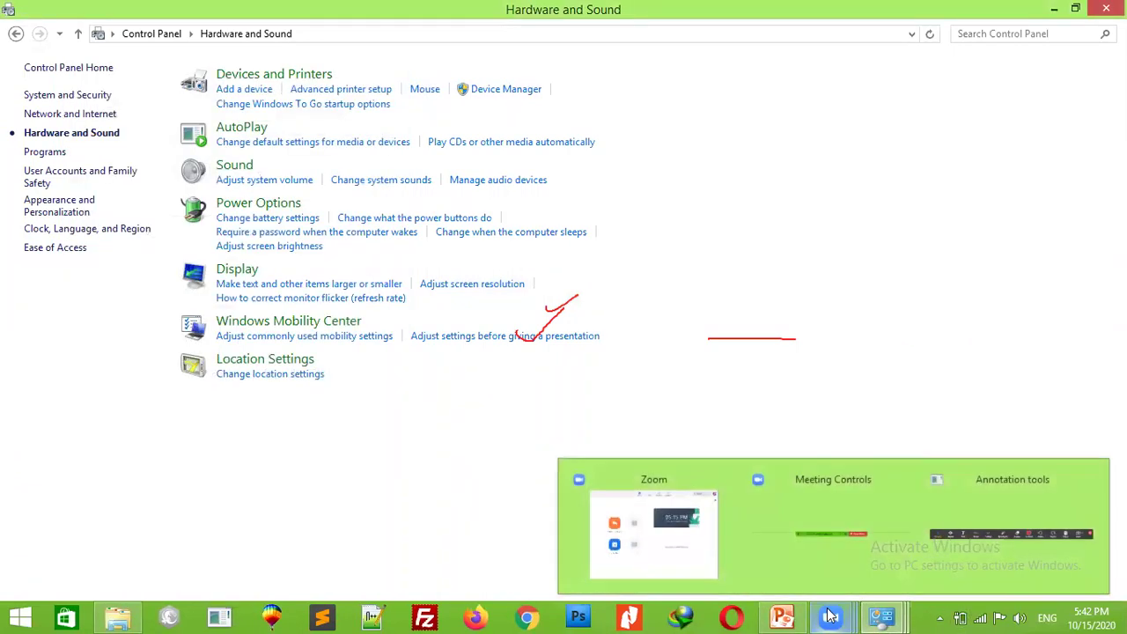